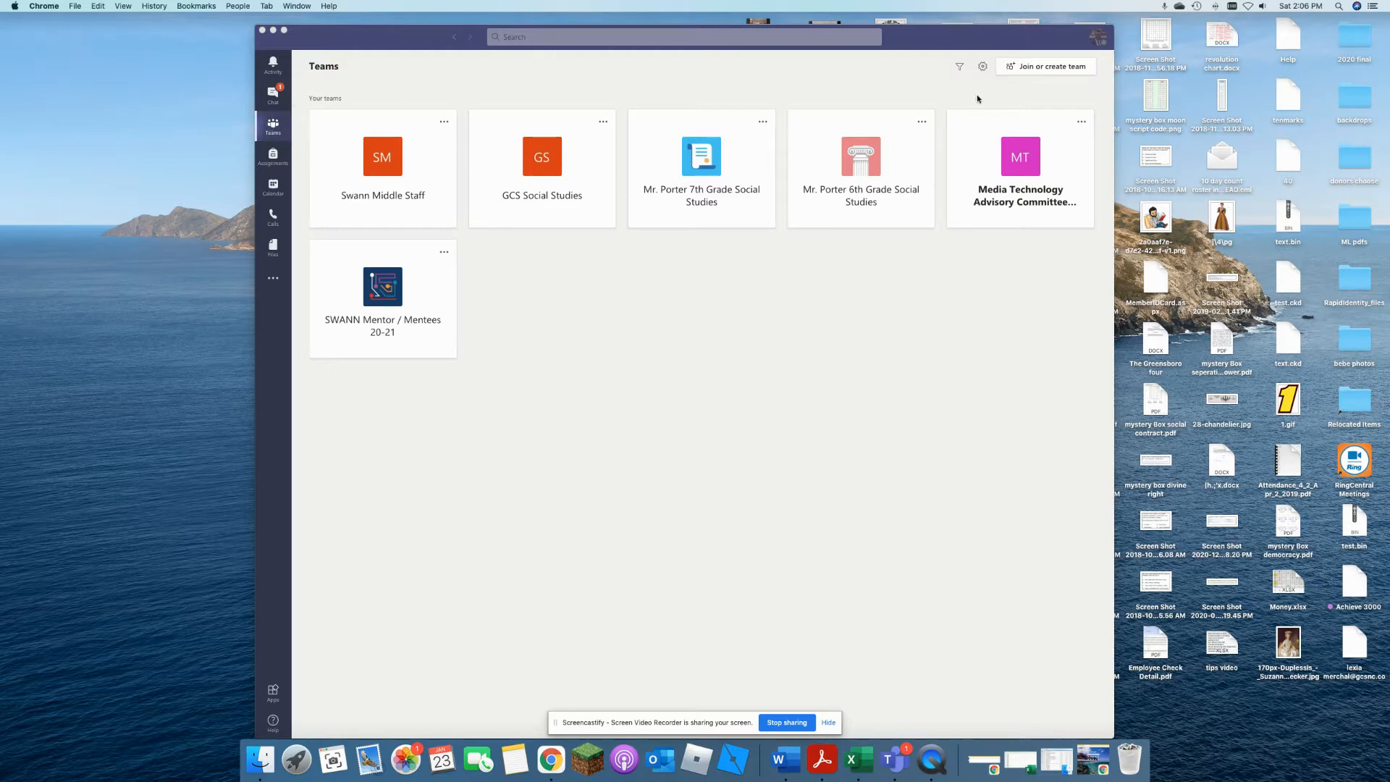
# Create a new team of type Class named "Social Studies Dept"
pyautogui.click(1041, 68)
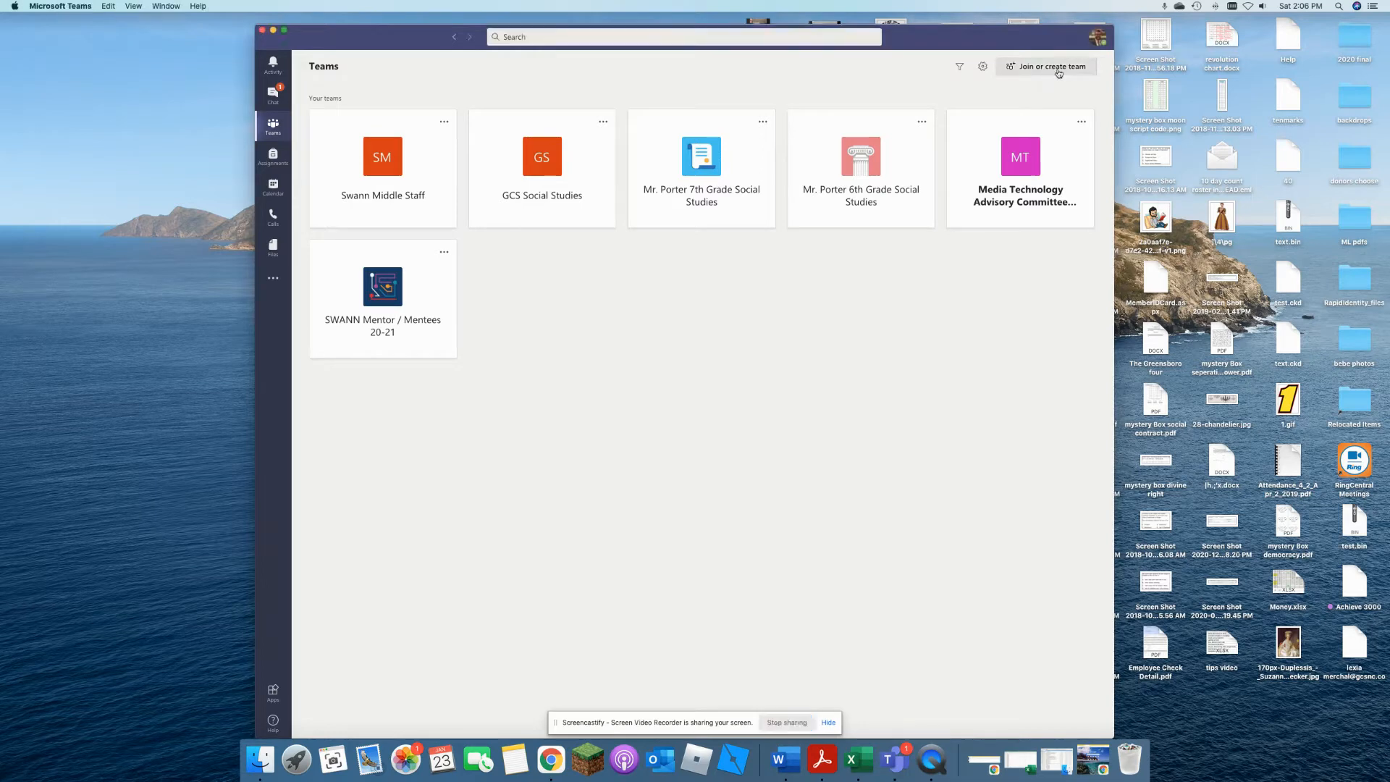
pyautogui.click(1042, 68)
pyautogui.click(382, 218)
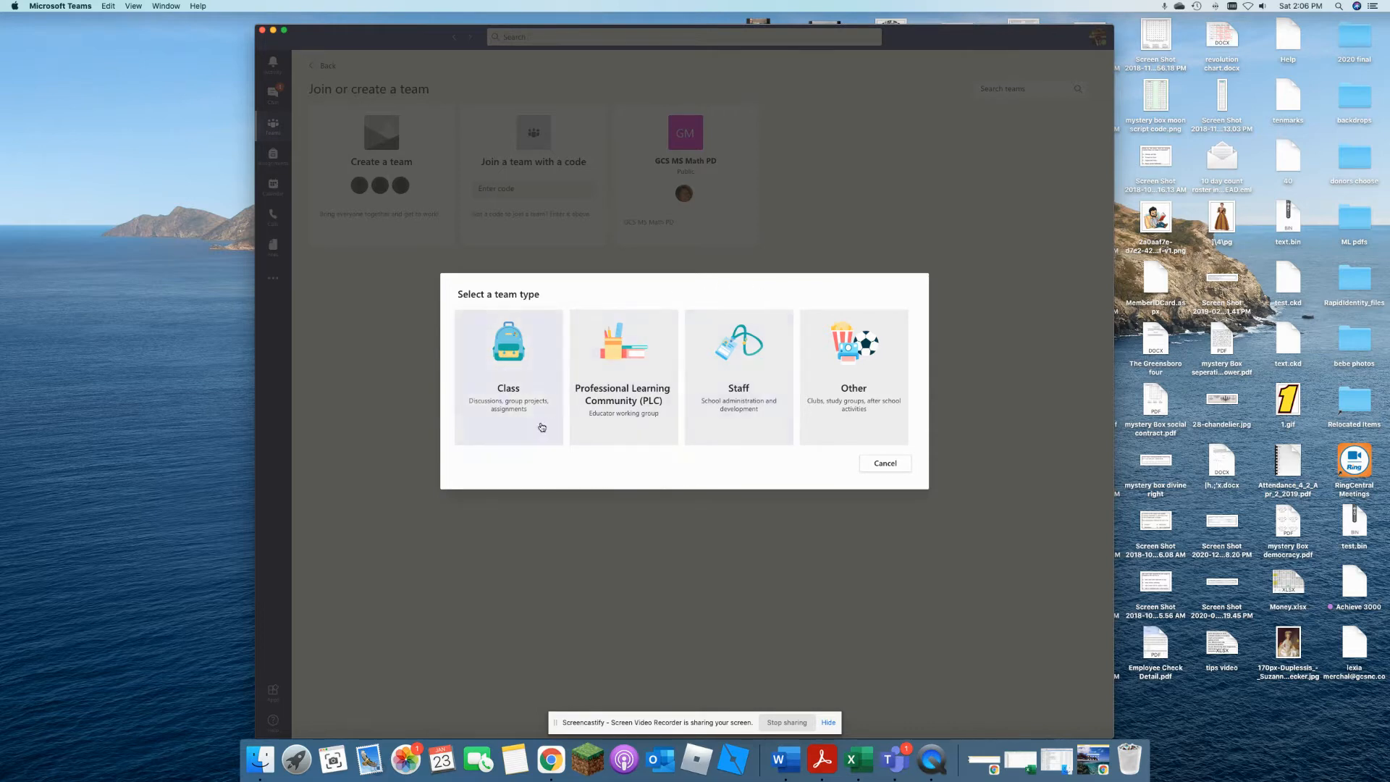
pyautogui.click(511, 384)
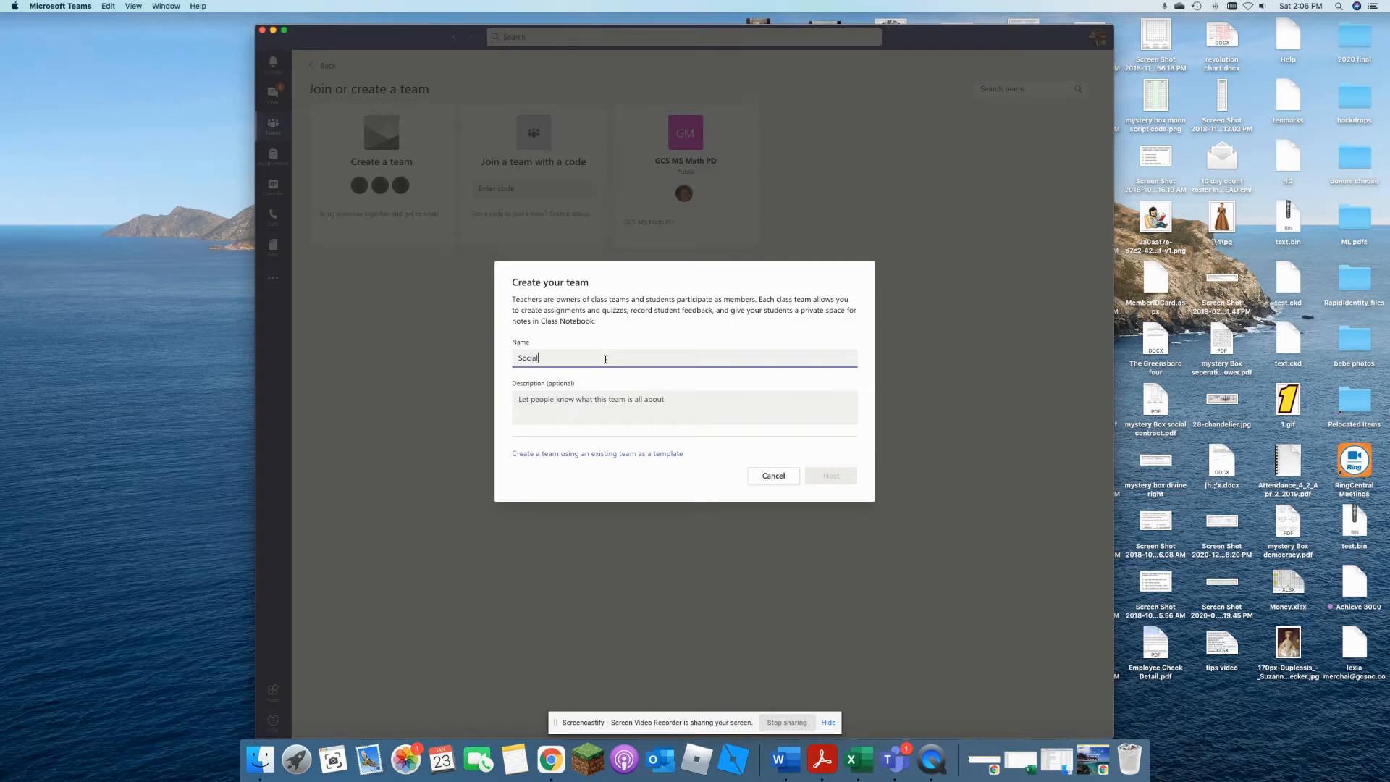
pyautogui.write('Social Studies Dept')
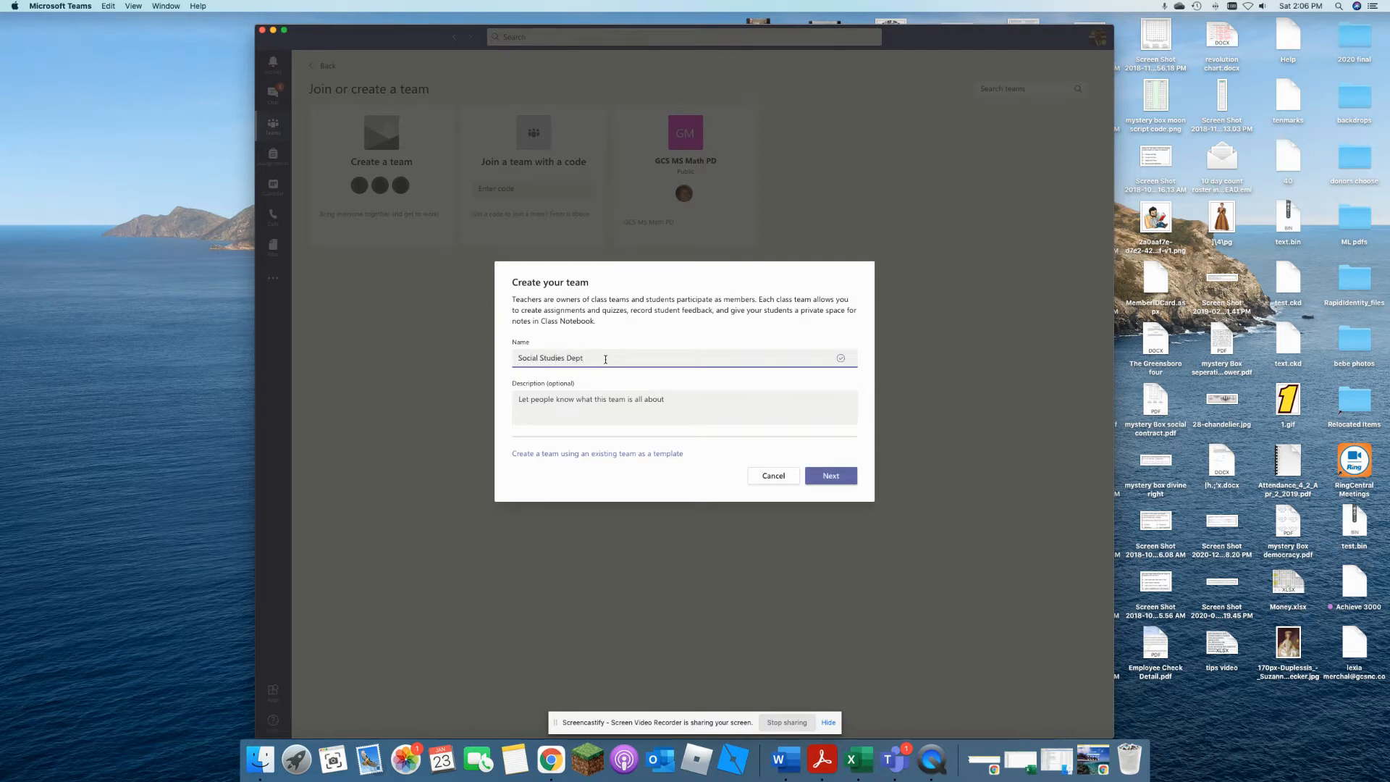
pyautogui.click(845, 472)
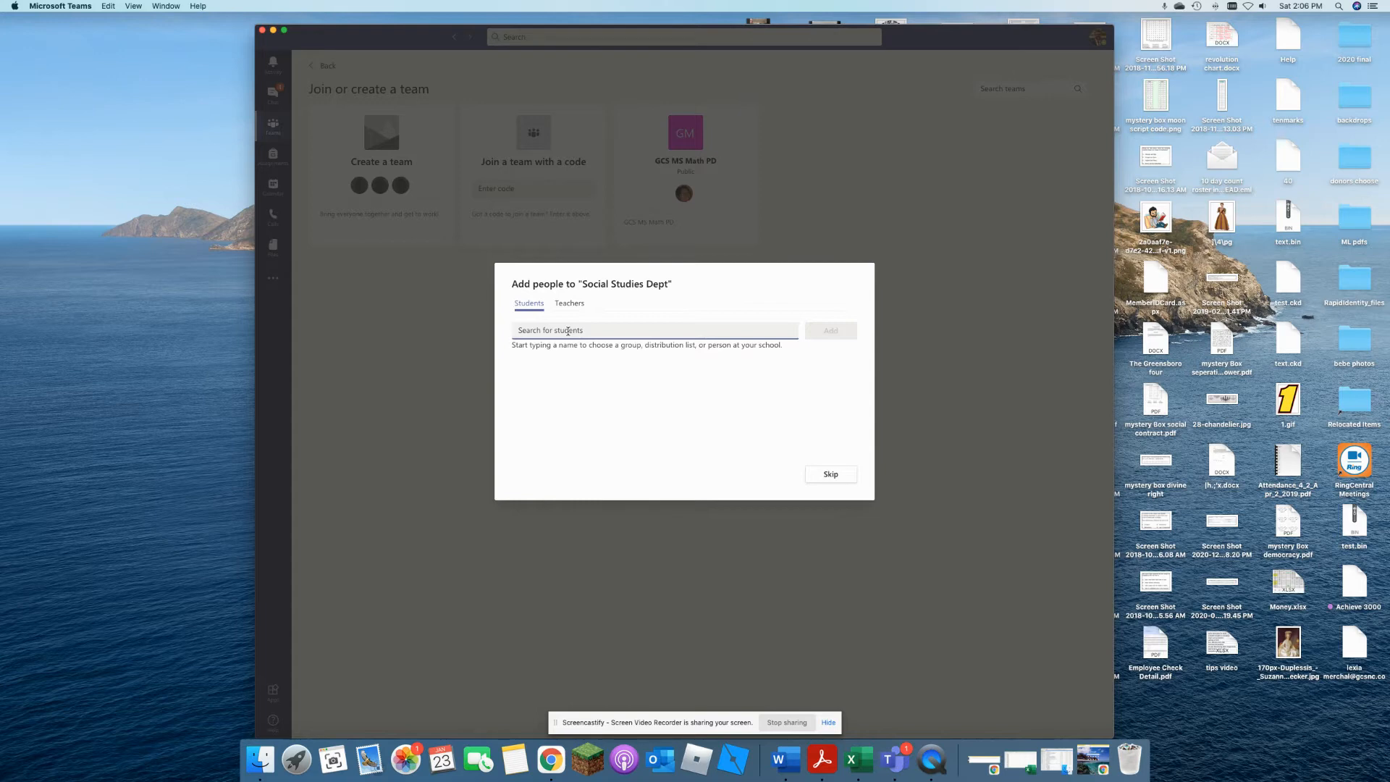
pyautogui.write('17373')
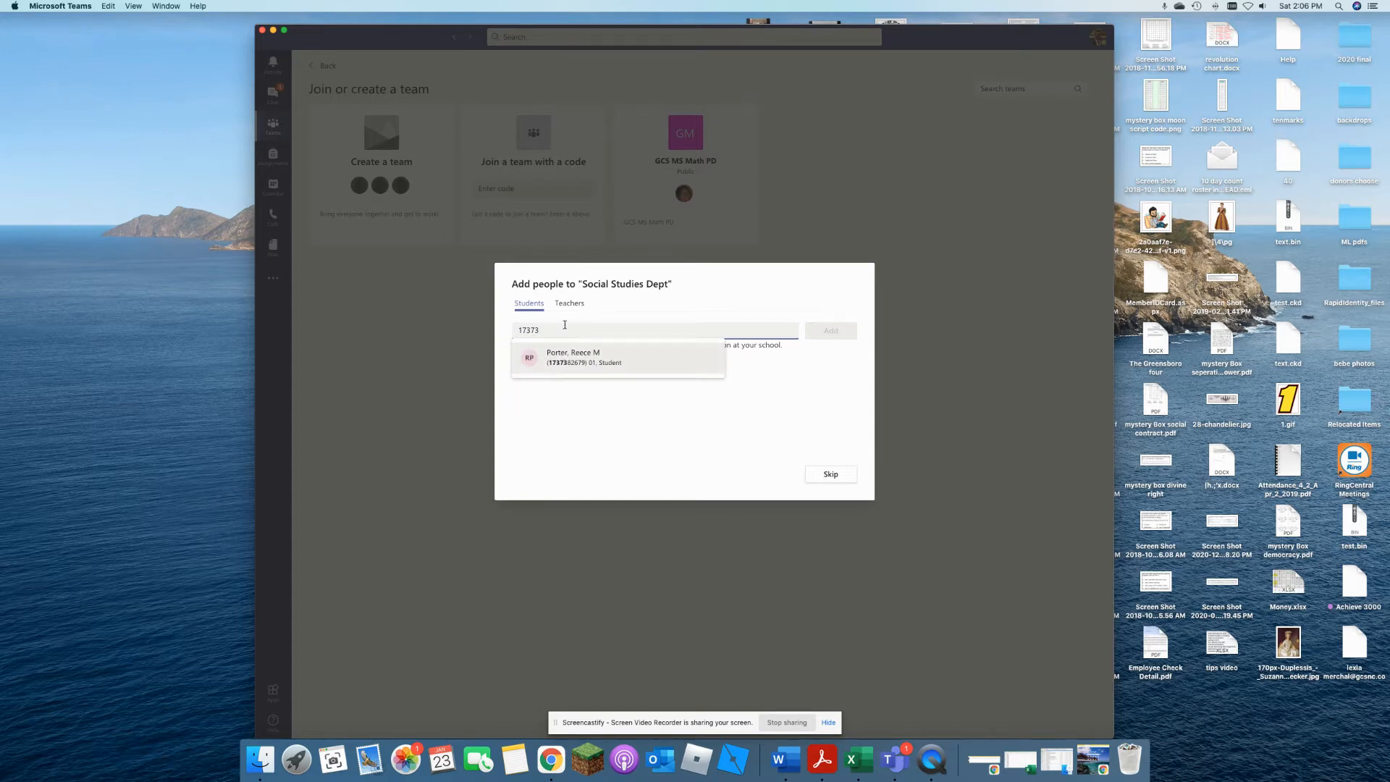
pyautogui.press('BackSpace')
pyautogui.press('BackSpace')
pyautogui.press('BackSpace')
pyautogui.press('BackSpace')
pyautogui.press('BackSpace')
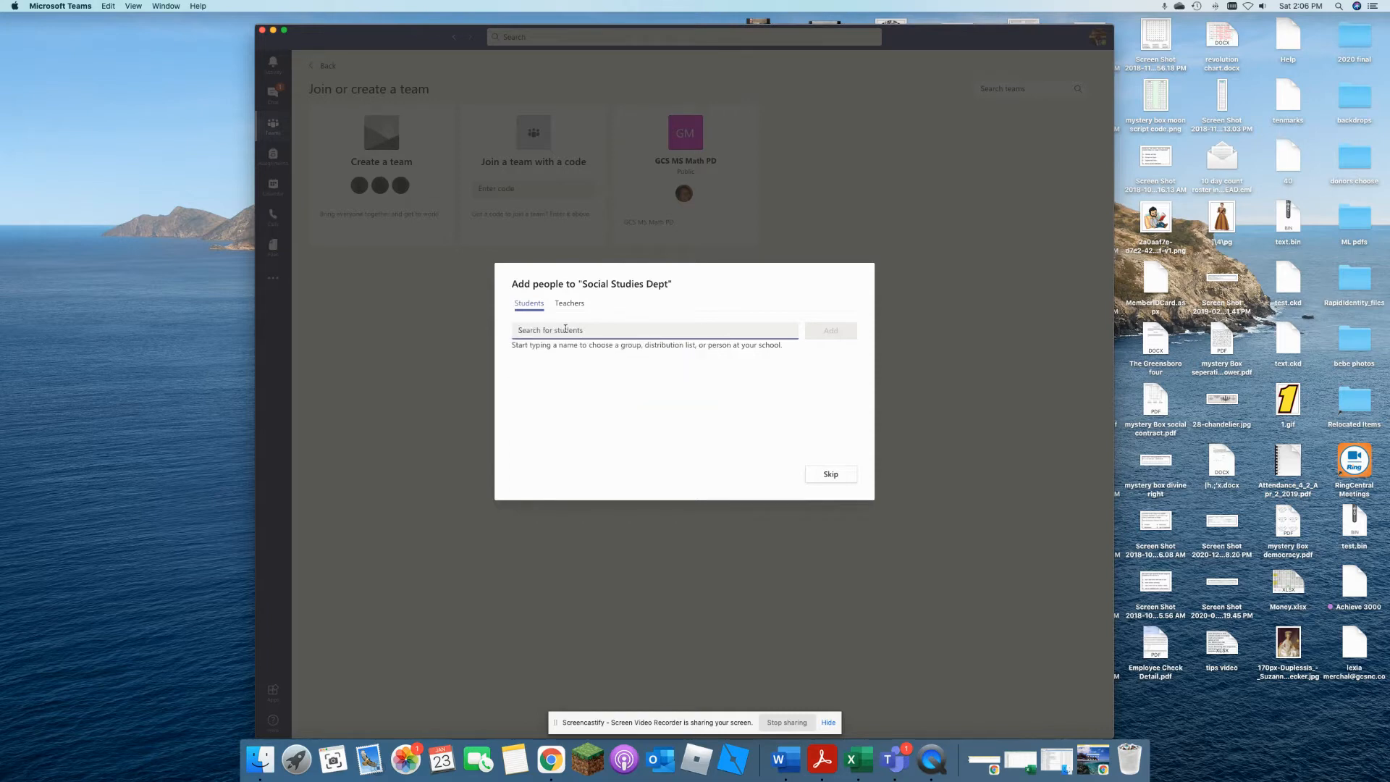
# Find three teacher colleagues by last name, add them to the Social Studies Dept team's students, and finish adding people
pyautogui.write('shepp')
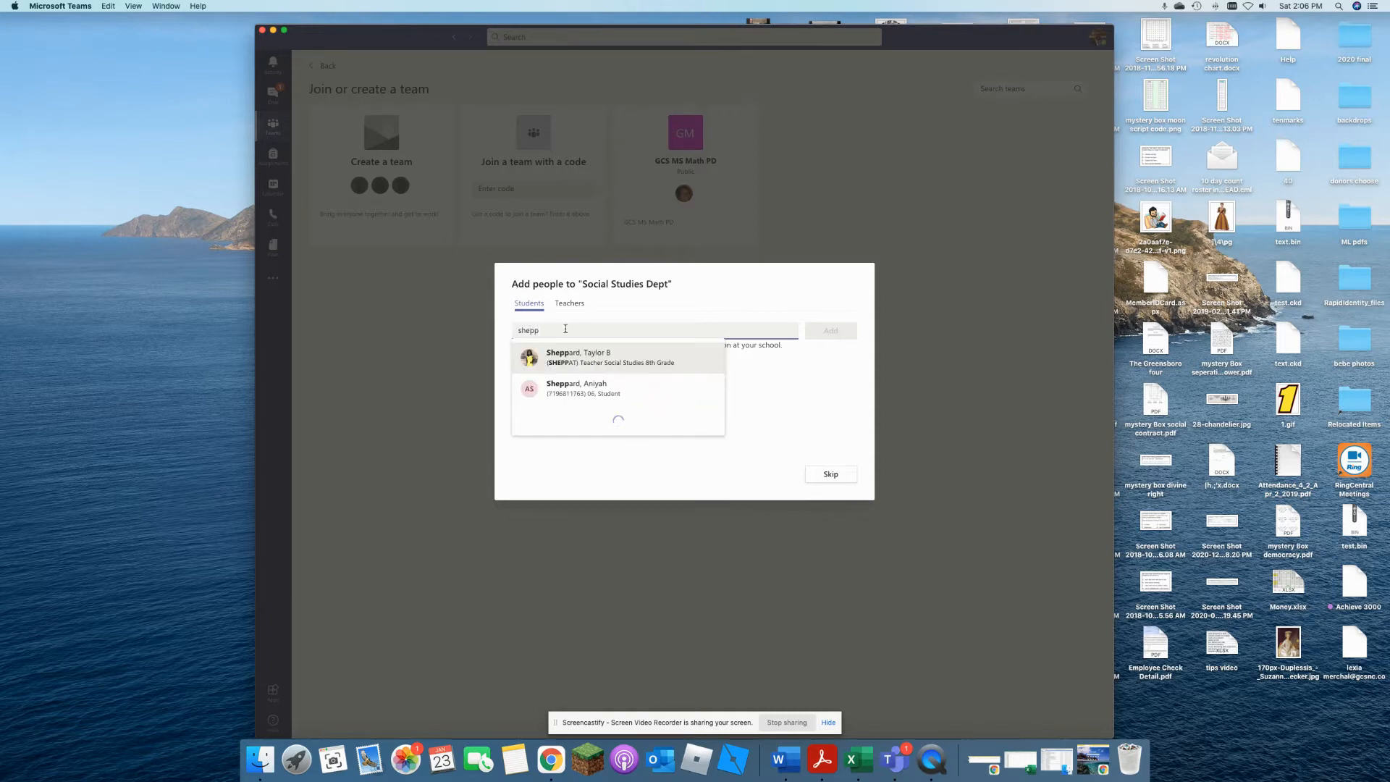
pyautogui.click(590, 360)
pyautogui.write('shiver')
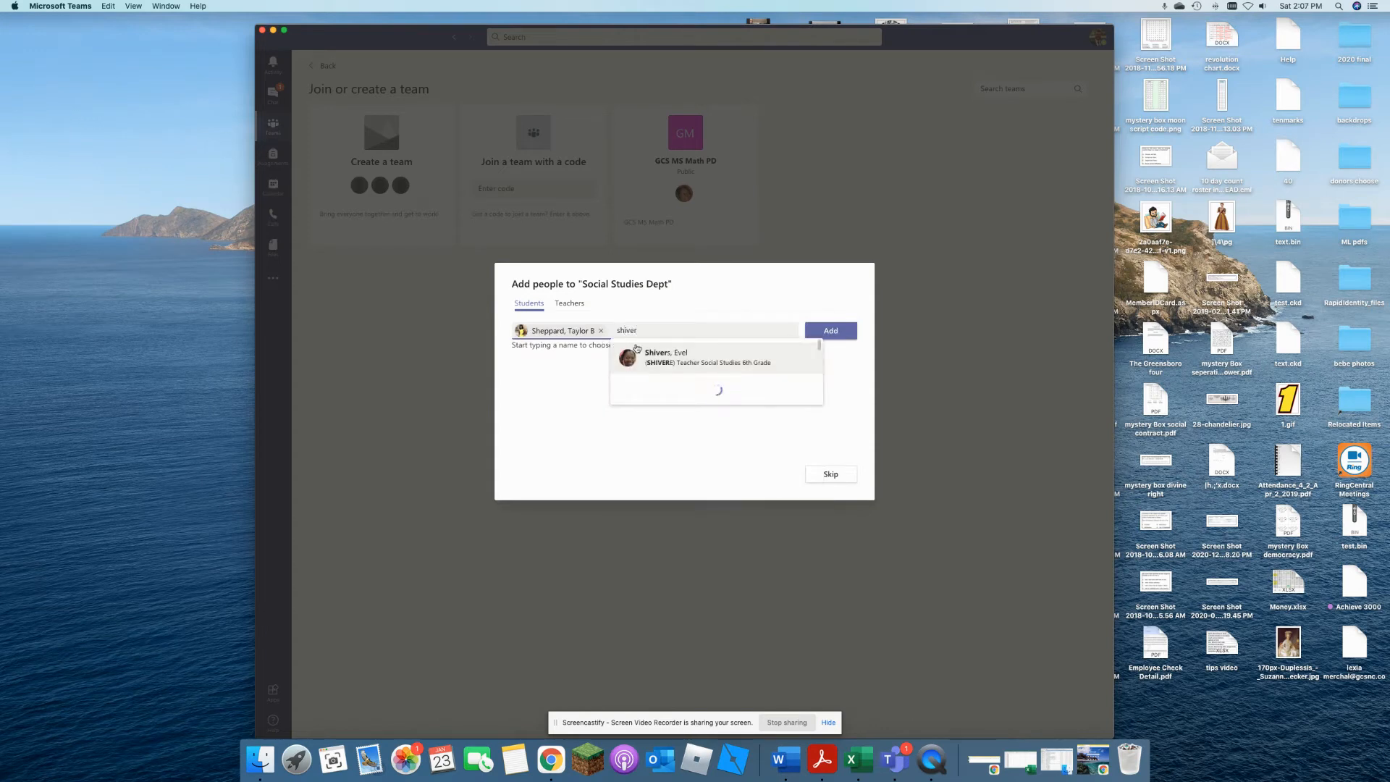
pyautogui.click(679, 354)
pyautogui.write('goley')
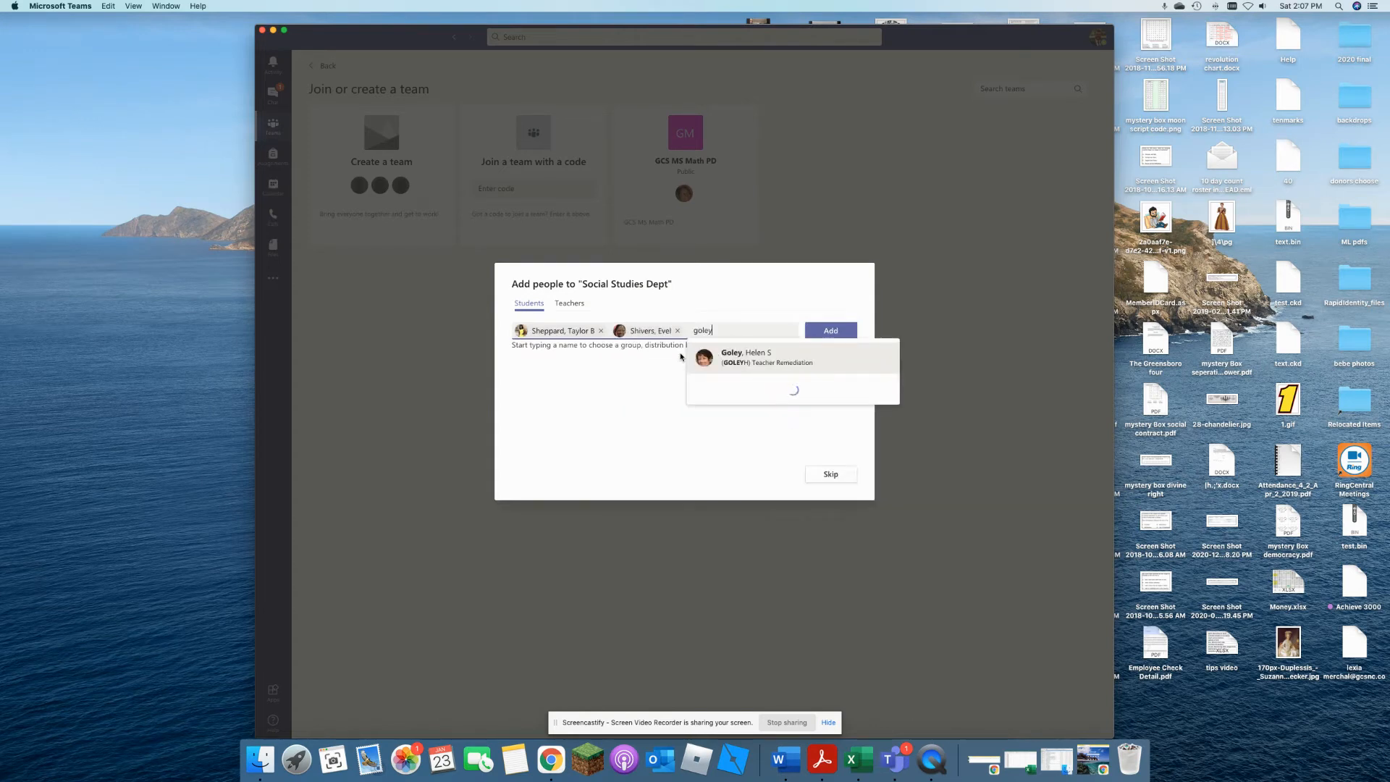
pyautogui.click(739, 359)
pyautogui.click(845, 332)
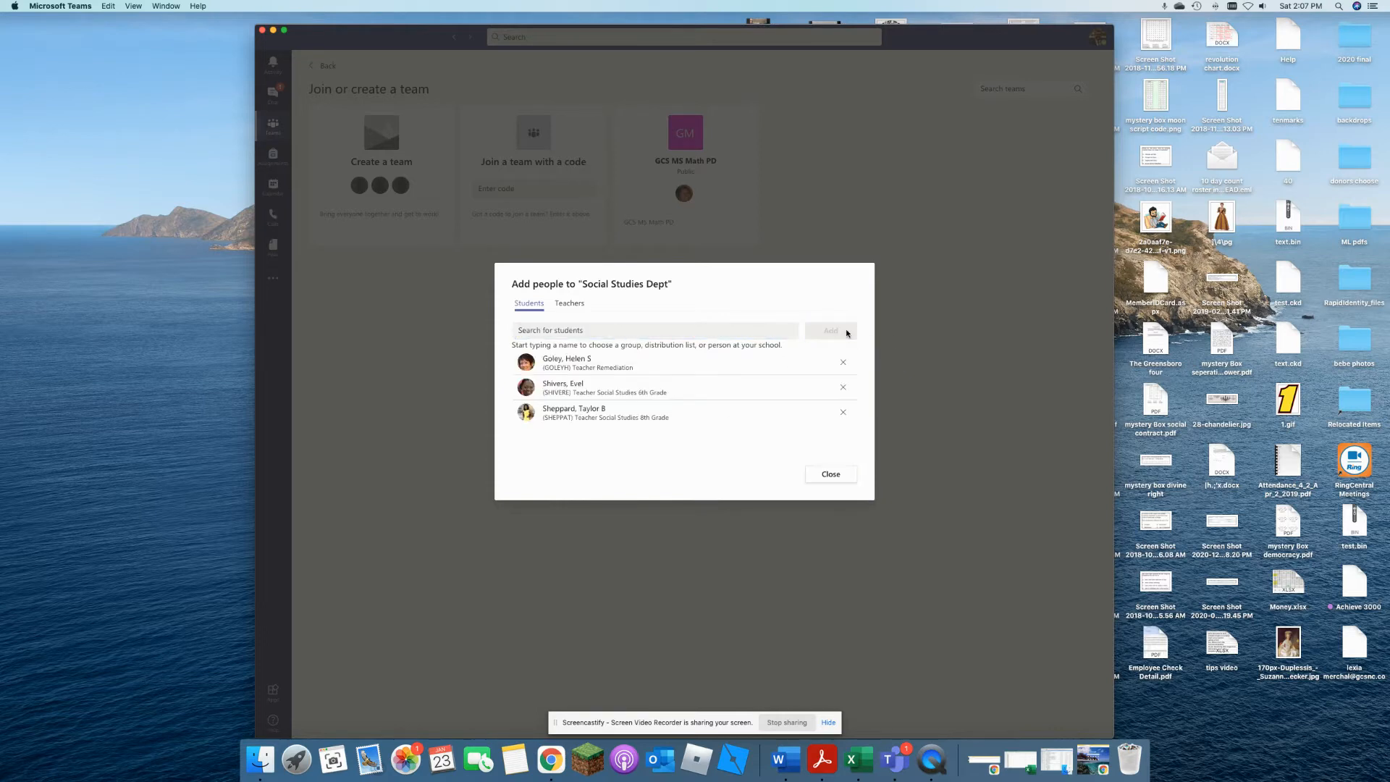
pyautogui.click(831, 474)
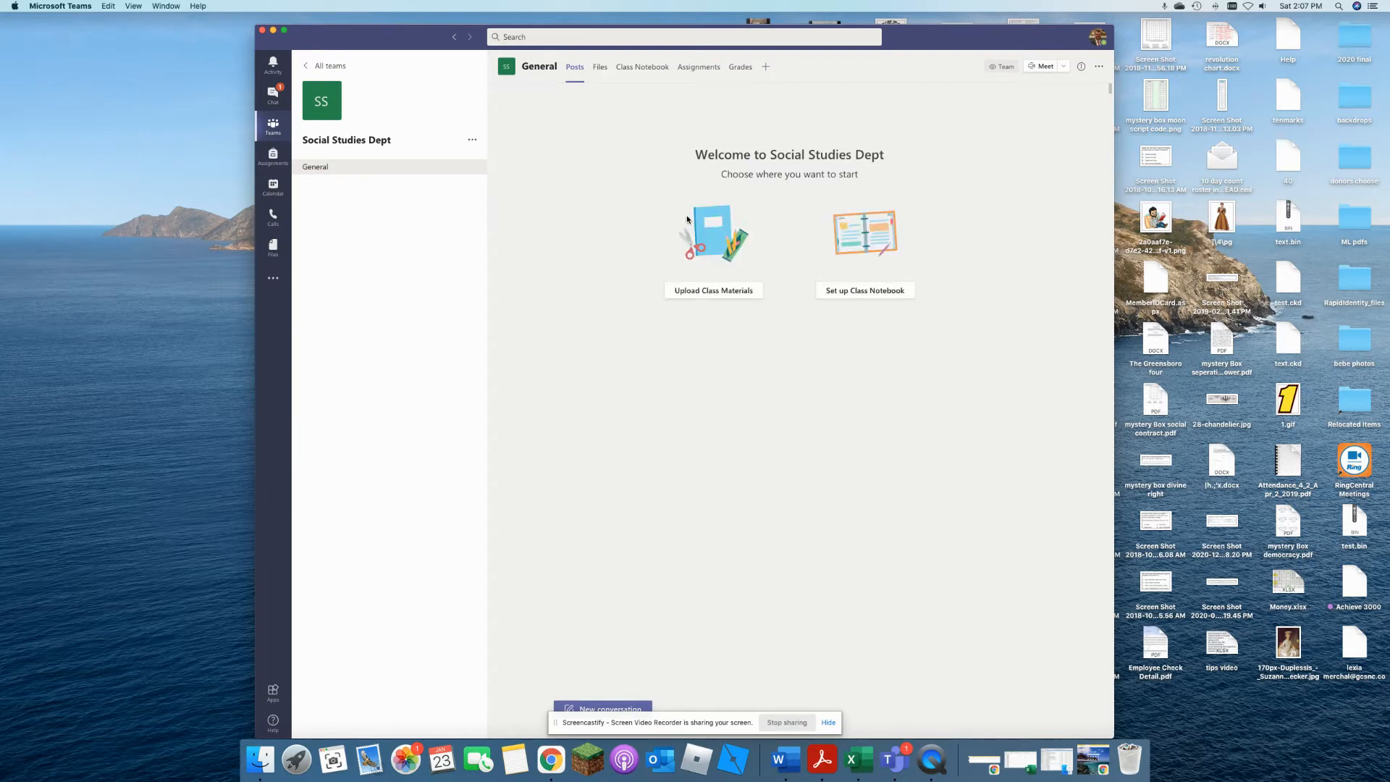
# Add the Insights app as a tab in the General channel of the Social Studies Dept team and save it
pyautogui.click(766, 67)
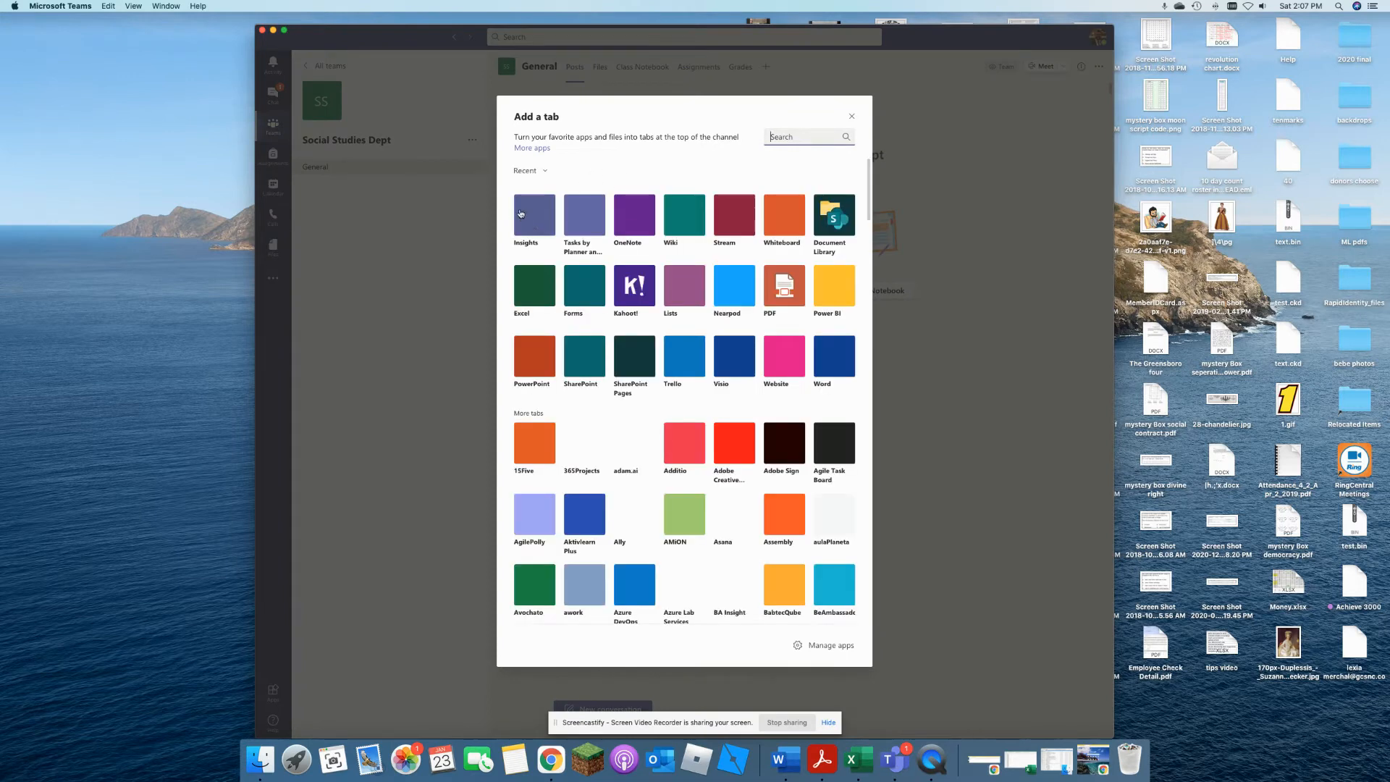
pyautogui.click(535, 215)
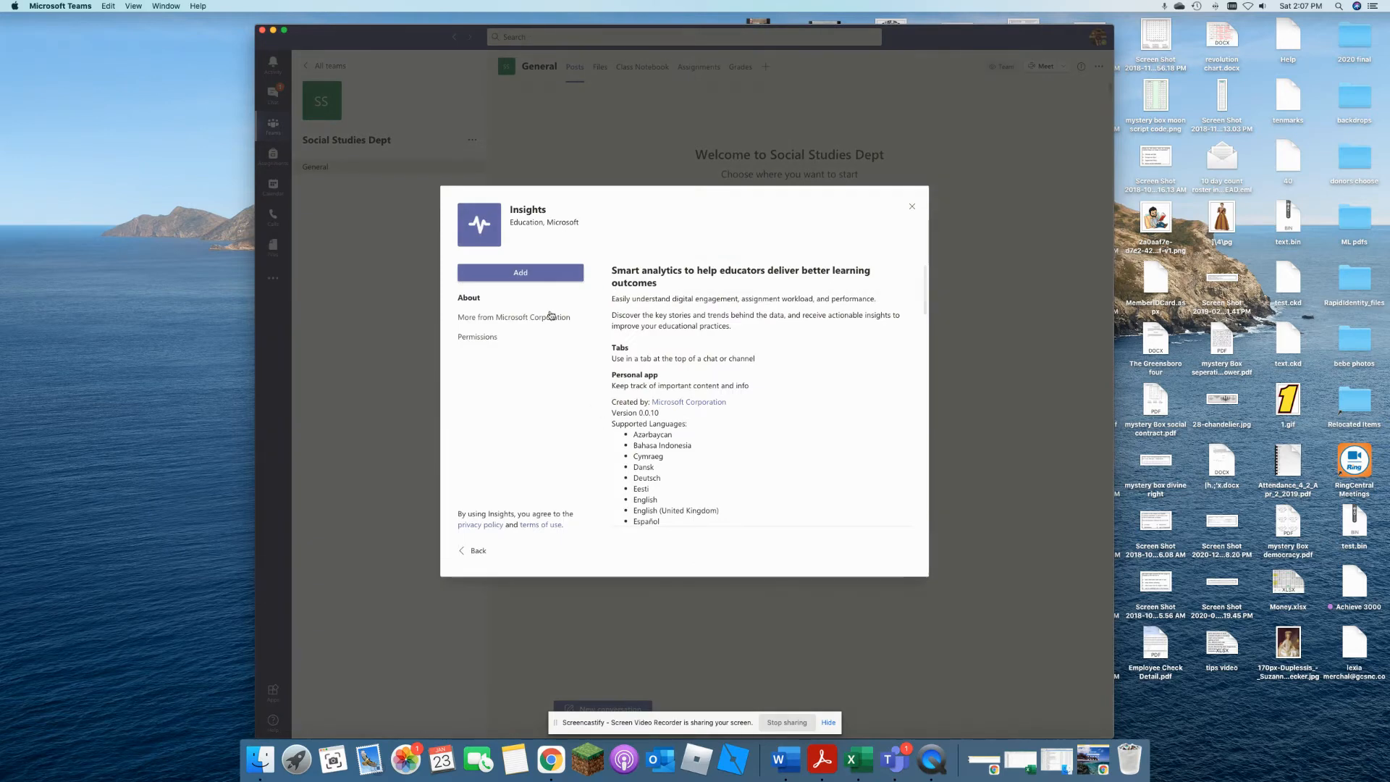
pyautogui.click(521, 272)
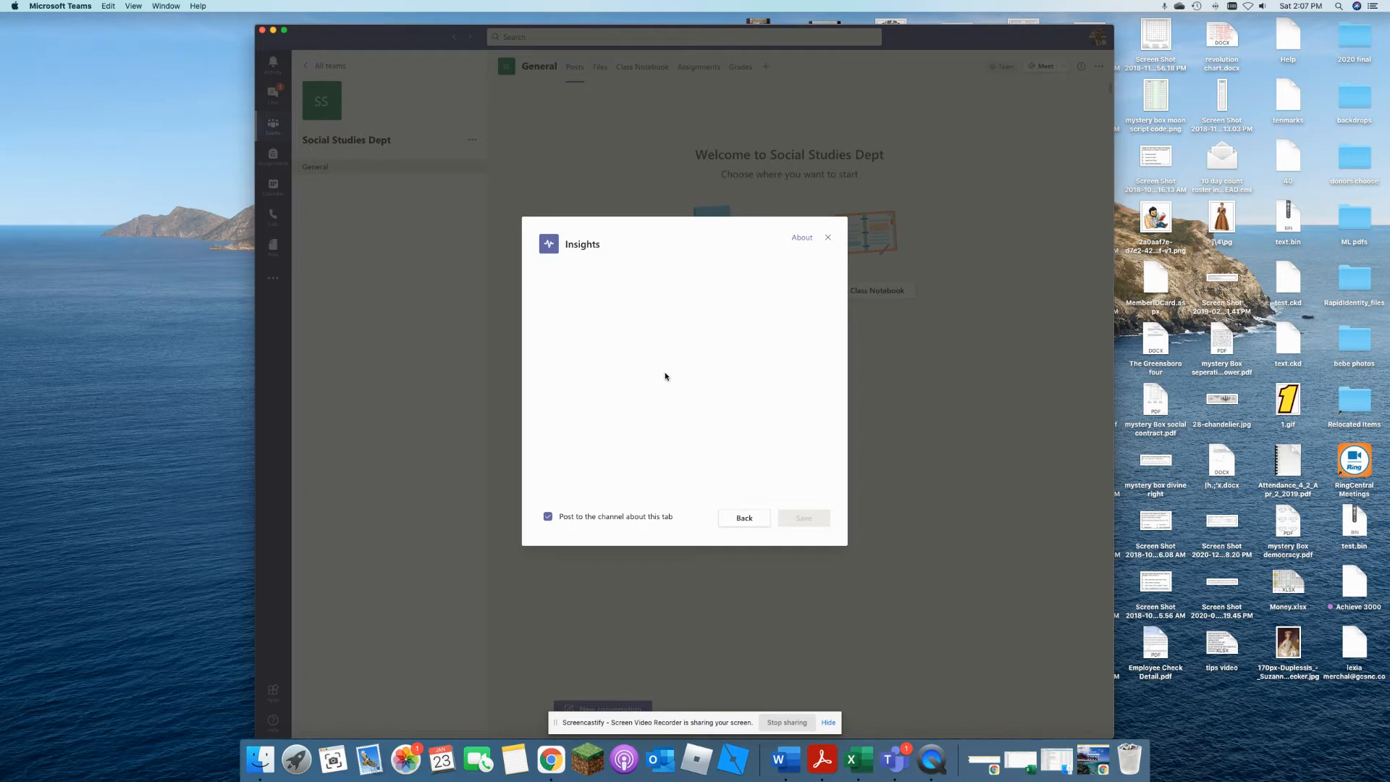
pyautogui.click(800, 518)
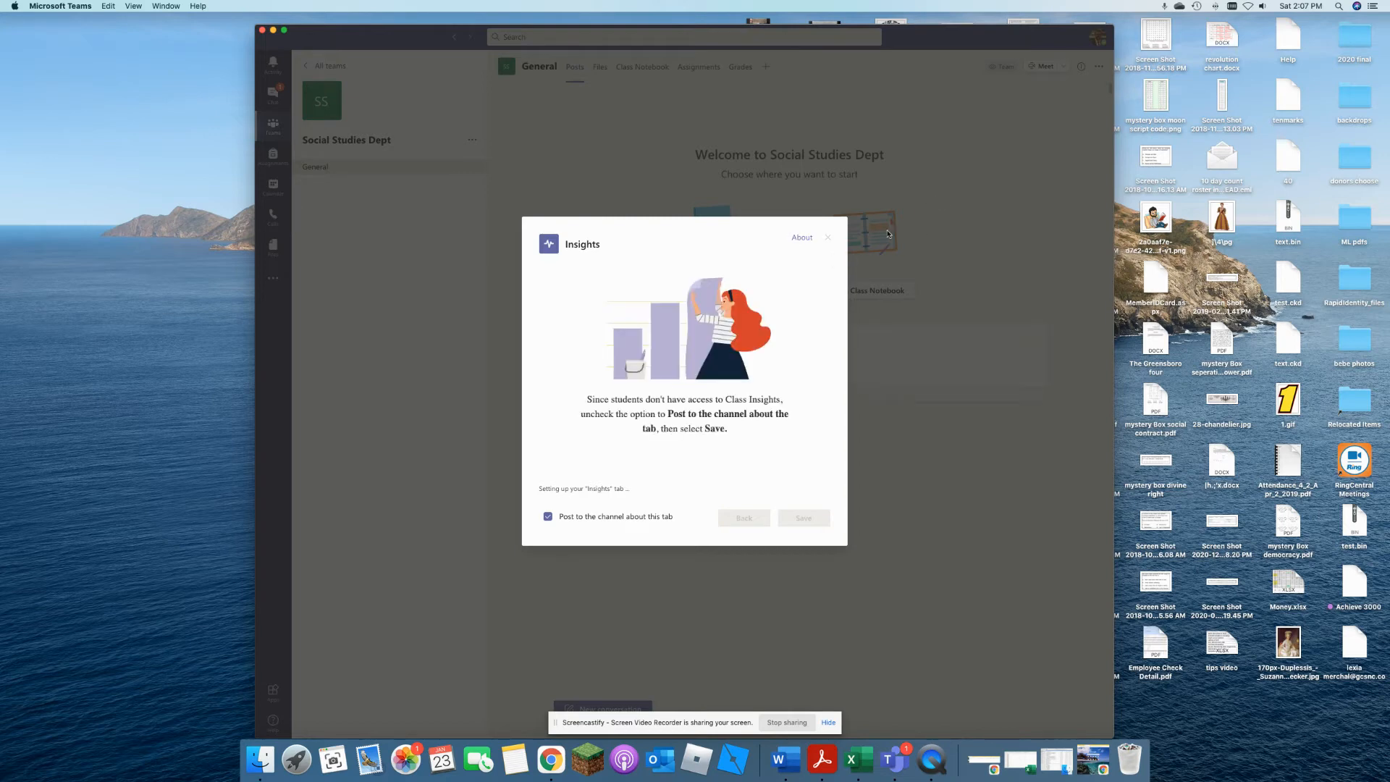
pyautogui.click(802, 515)
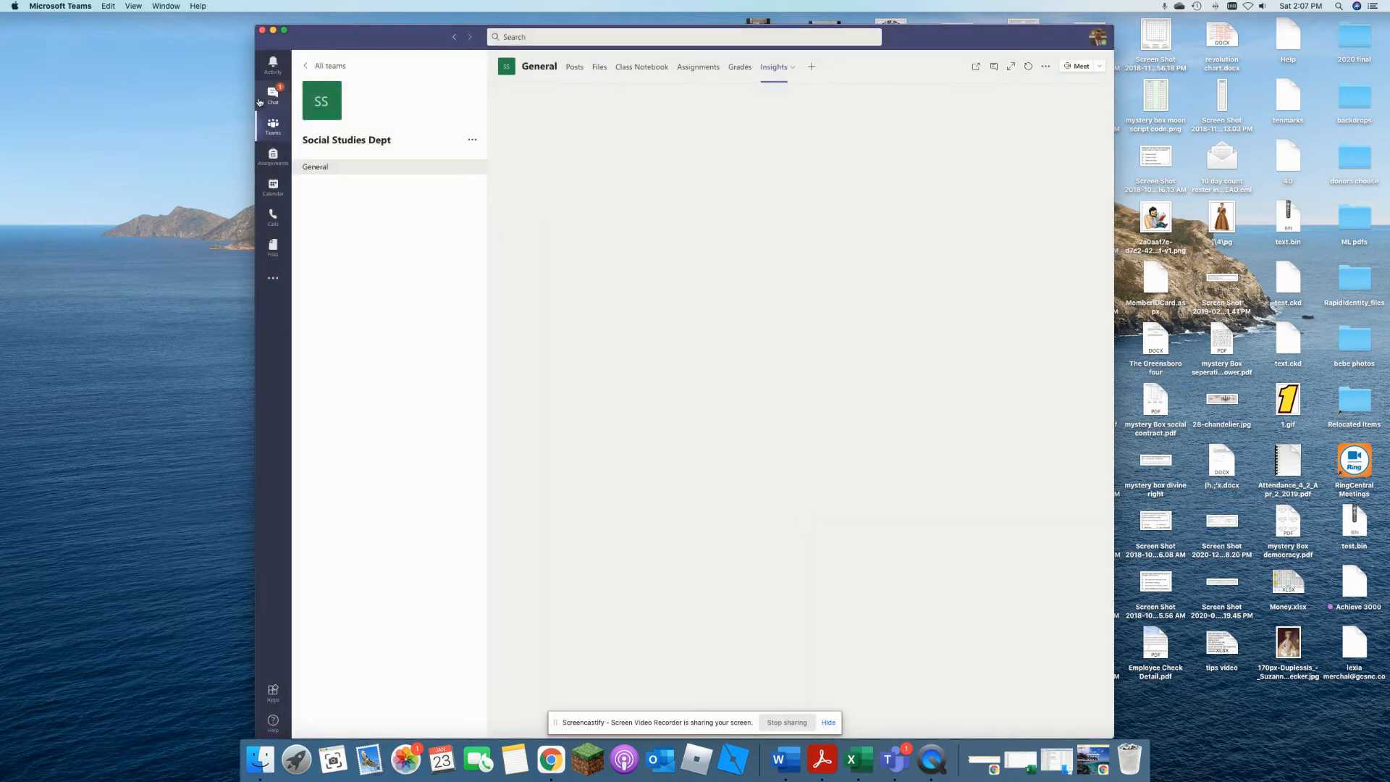
# Open the student activity tracking report in Insights for the 6th Grade Social Studies team
pyautogui.click(277, 135)
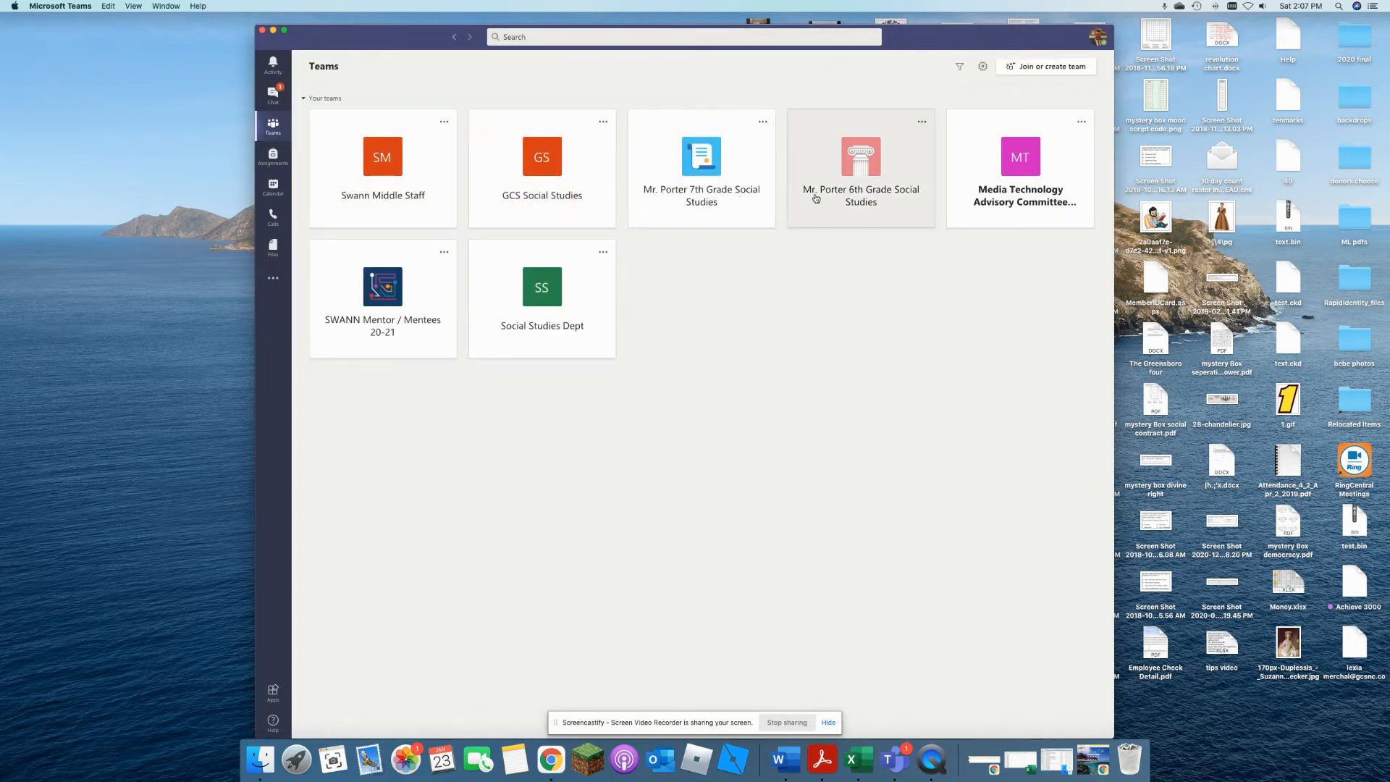
pyautogui.click(844, 182)
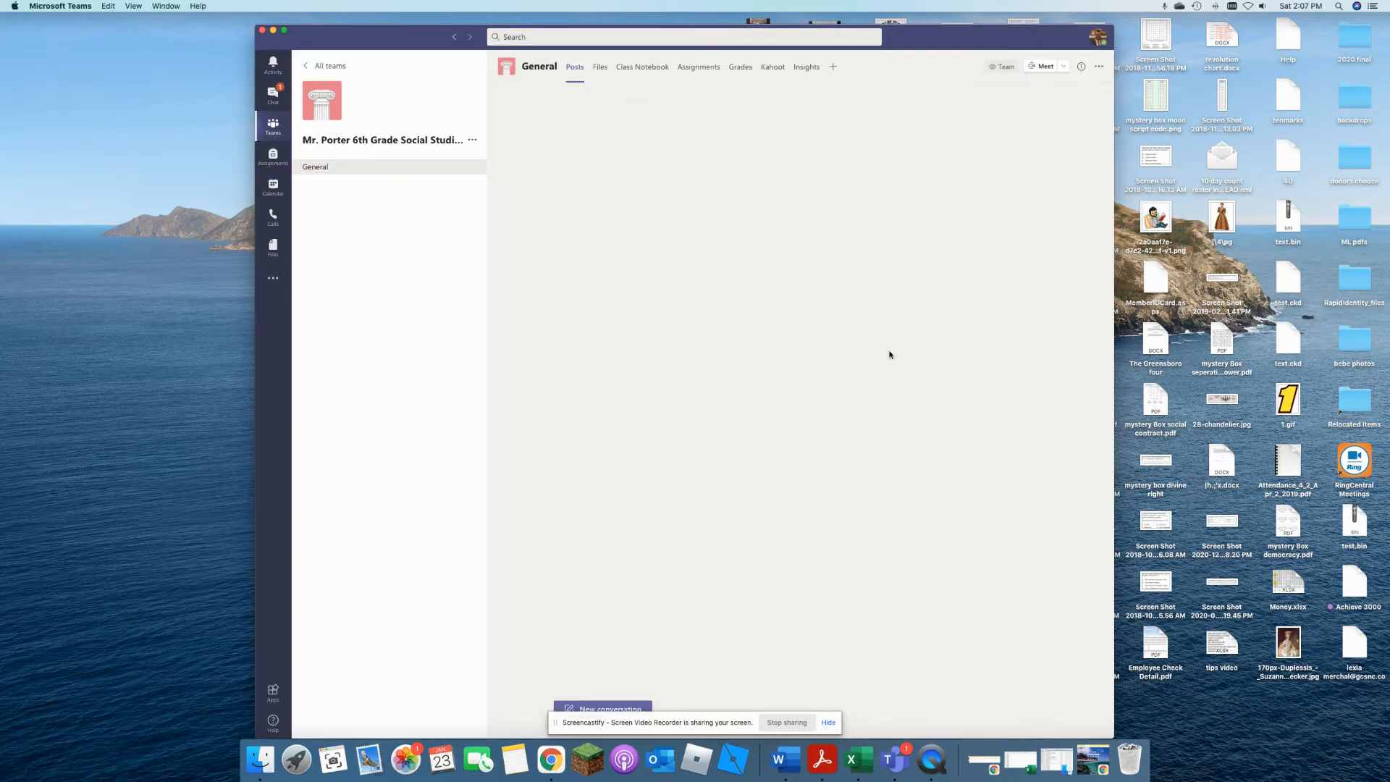
pyautogui.click(805, 68)
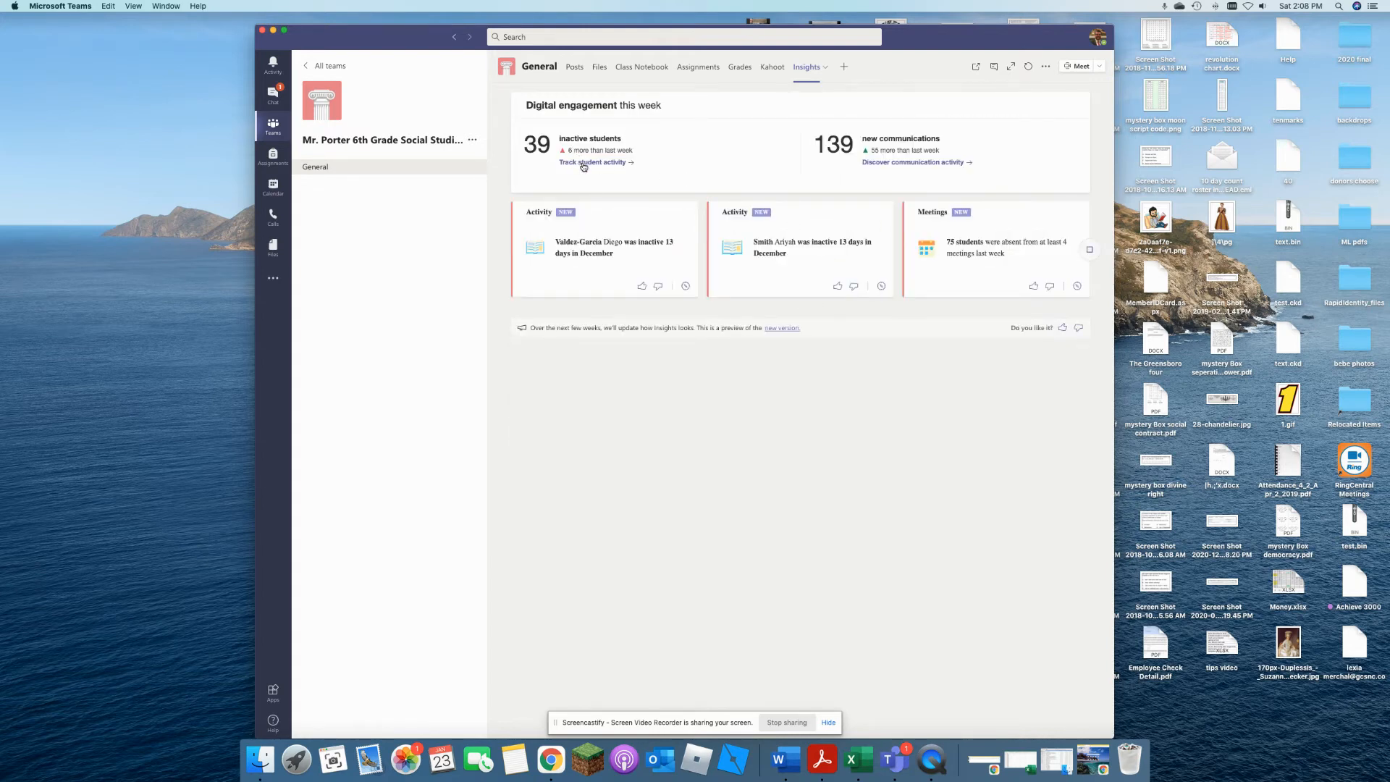
pyautogui.click(584, 164)
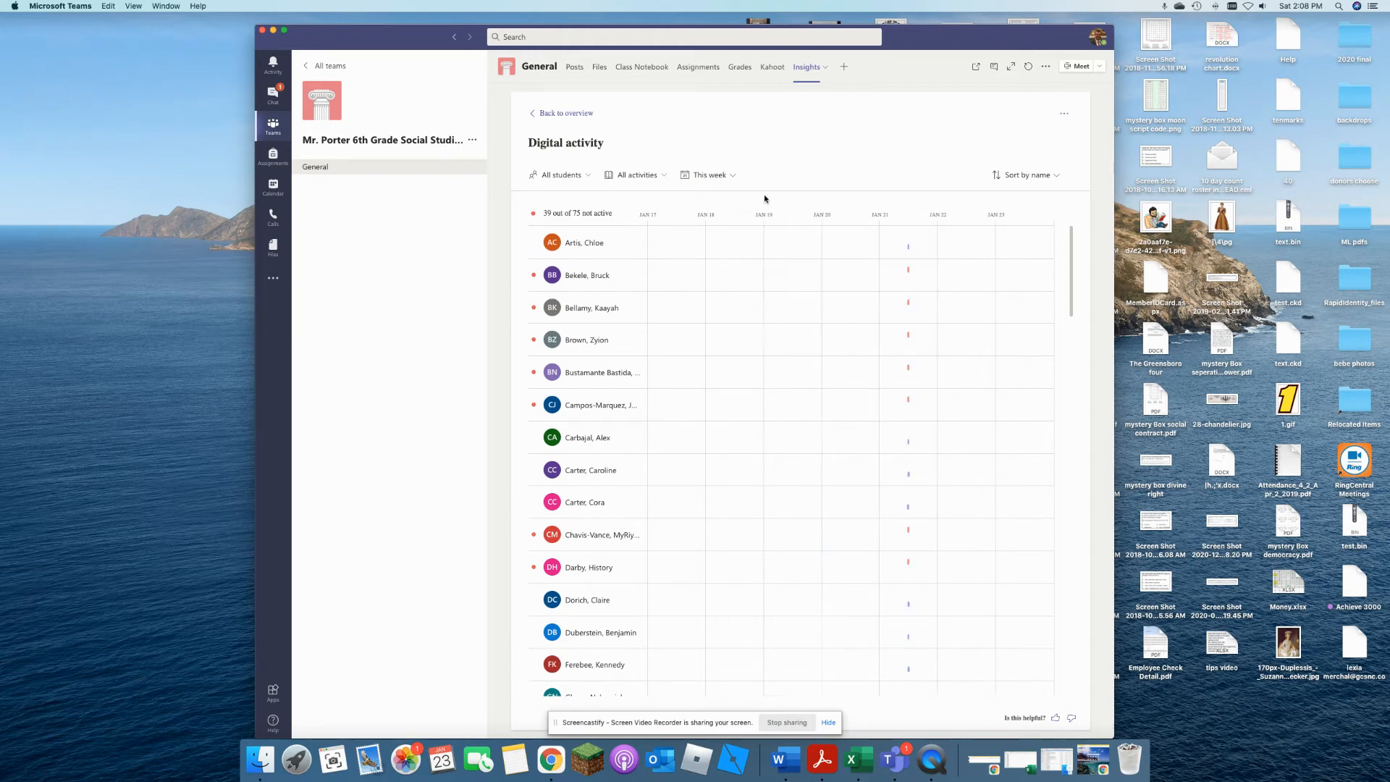
# Check the time range choices for the Digital activity report, and export this week's report to Excel
pyautogui.click(719, 173)
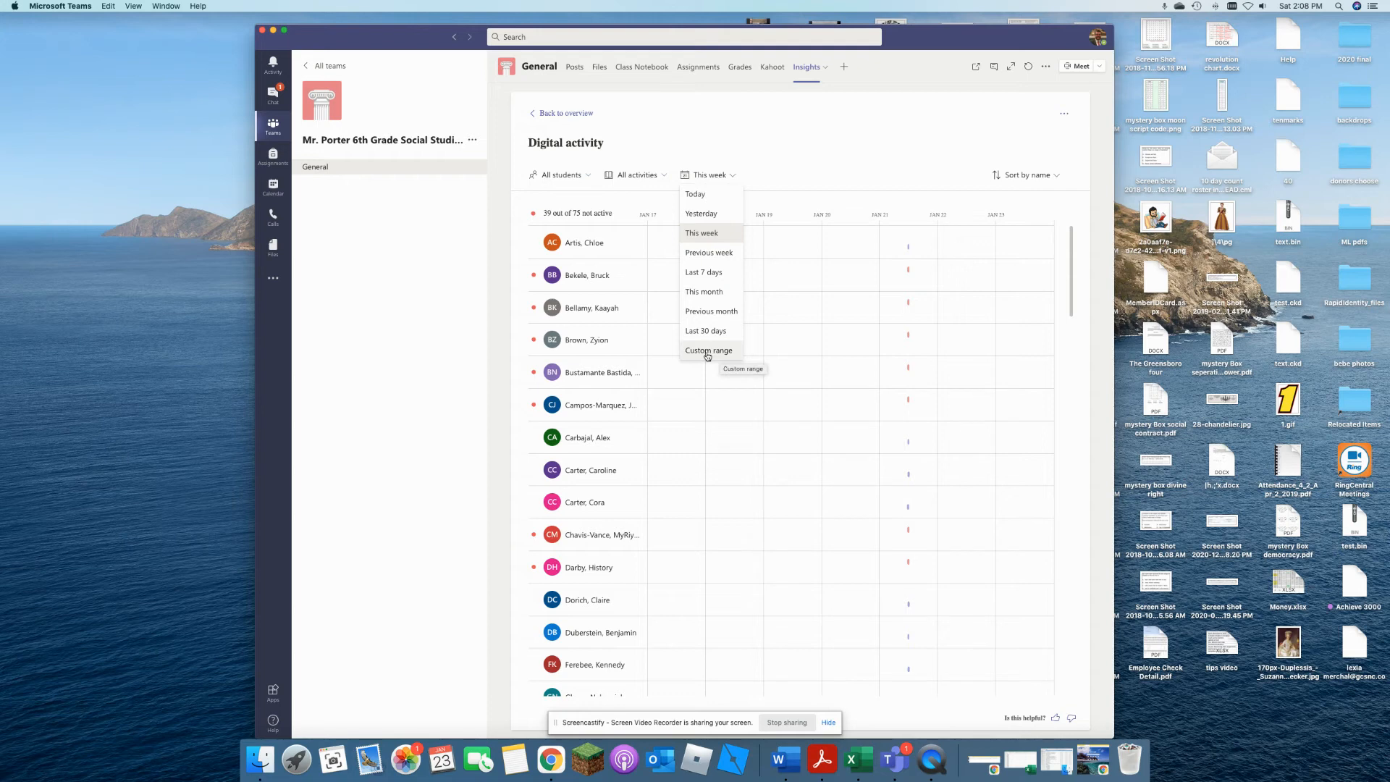
pyautogui.click(771, 153)
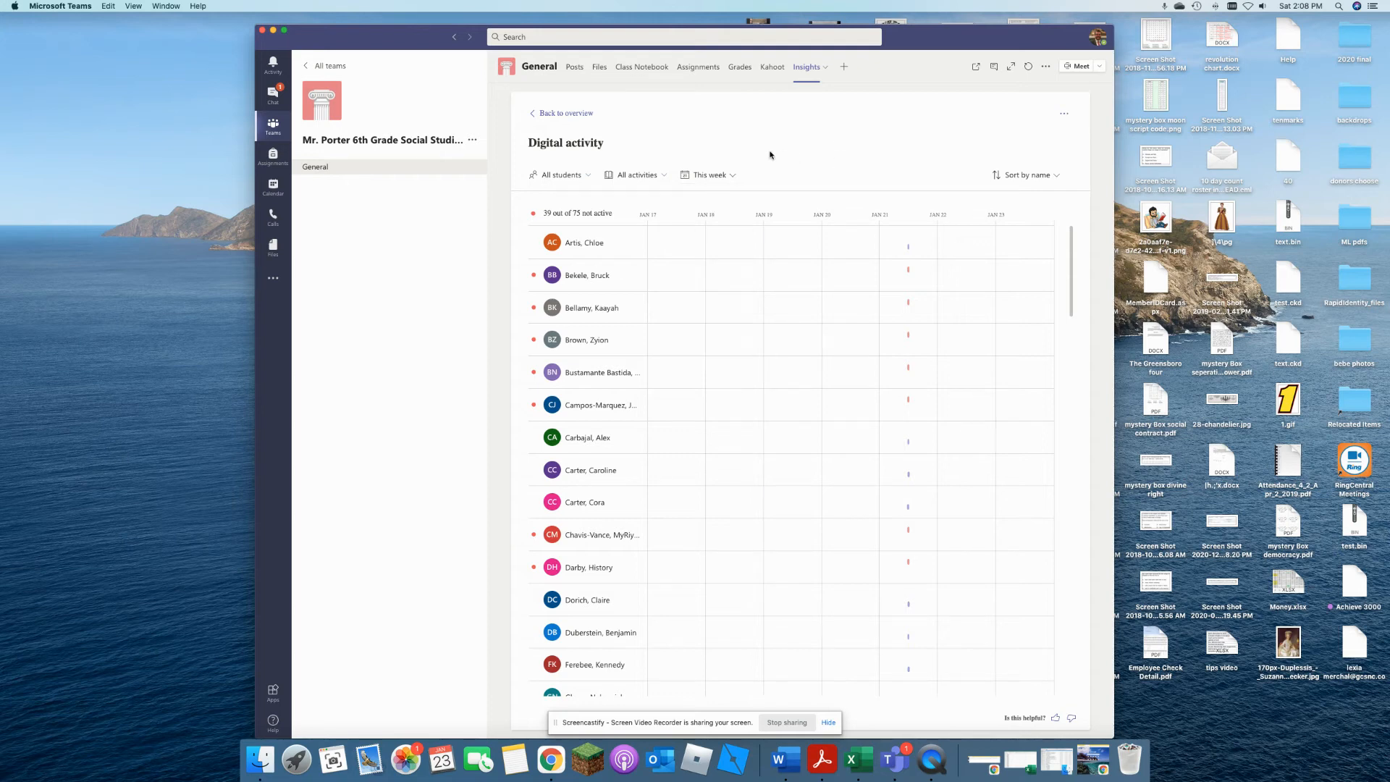
pyautogui.click(1067, 114)
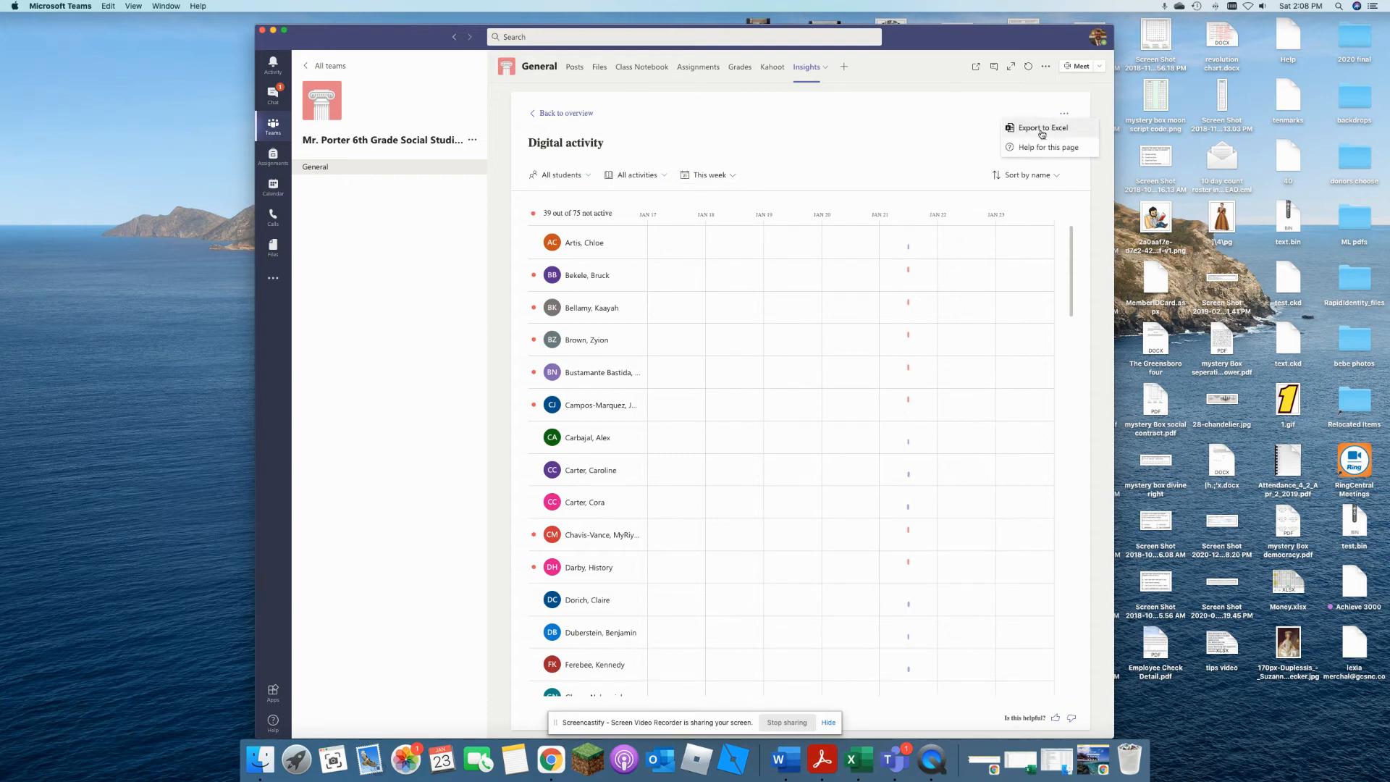
pyautogui.click(1045, 130)
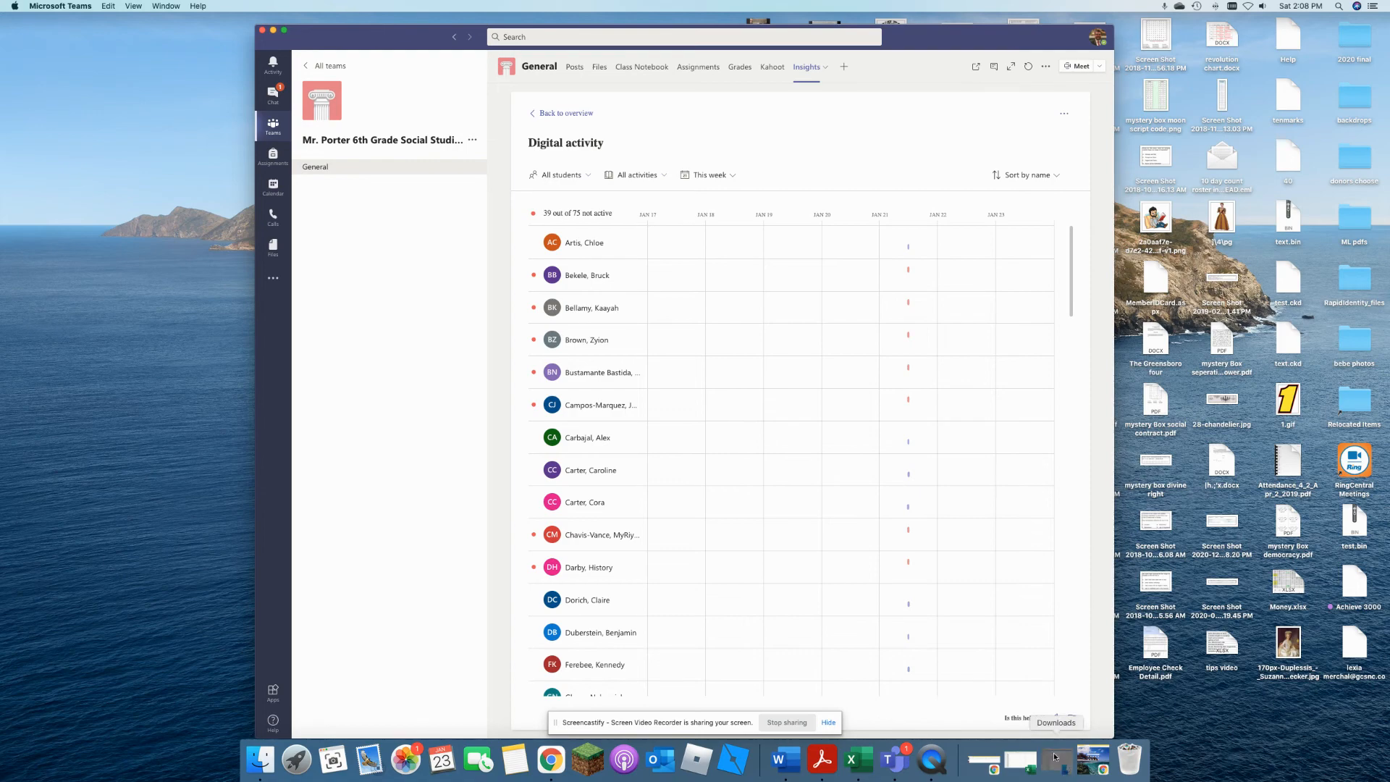
# Open the newly exported 6th Grade Social Studies Insights workbook for Jan 17 to Jan 23, 2021 from the Downloads folder
pyautogui.click(1029, 751)
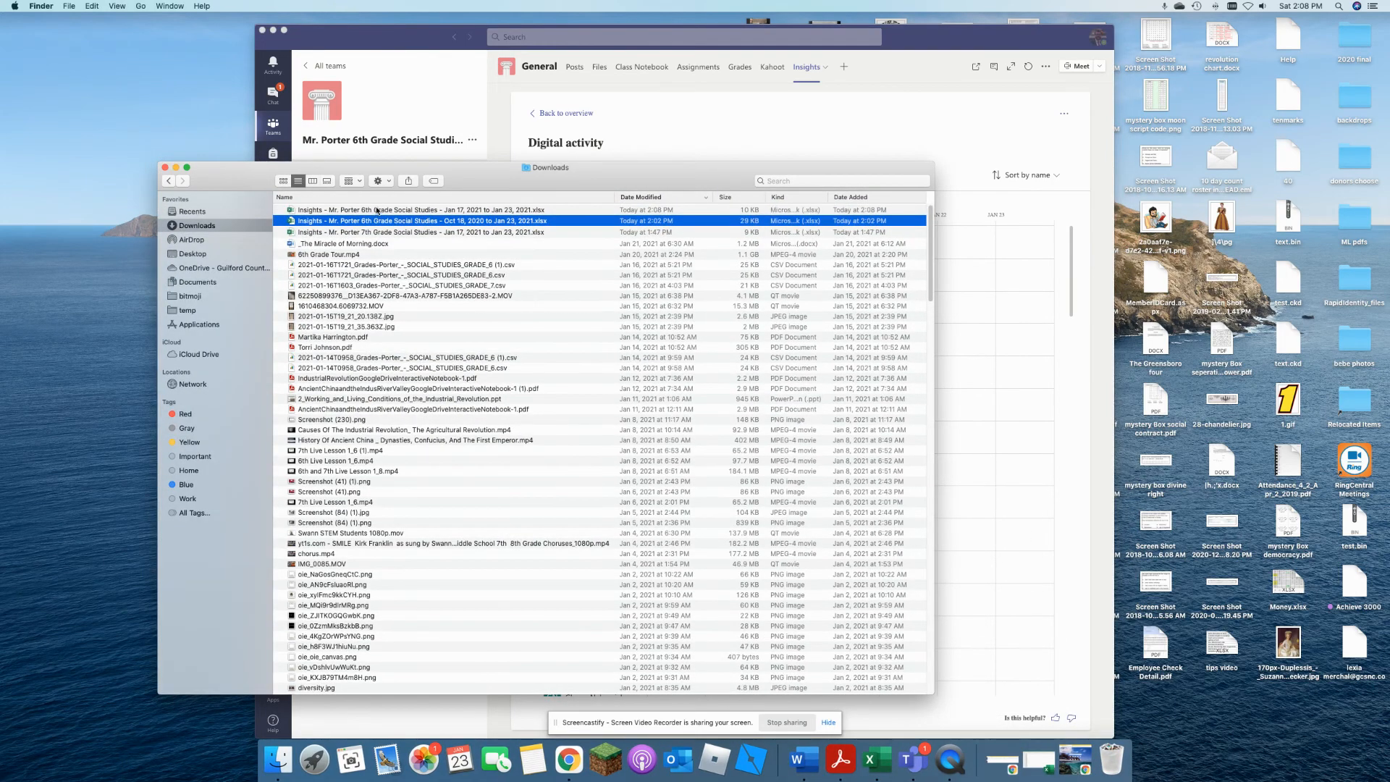
pyautogui.click(376, 211)
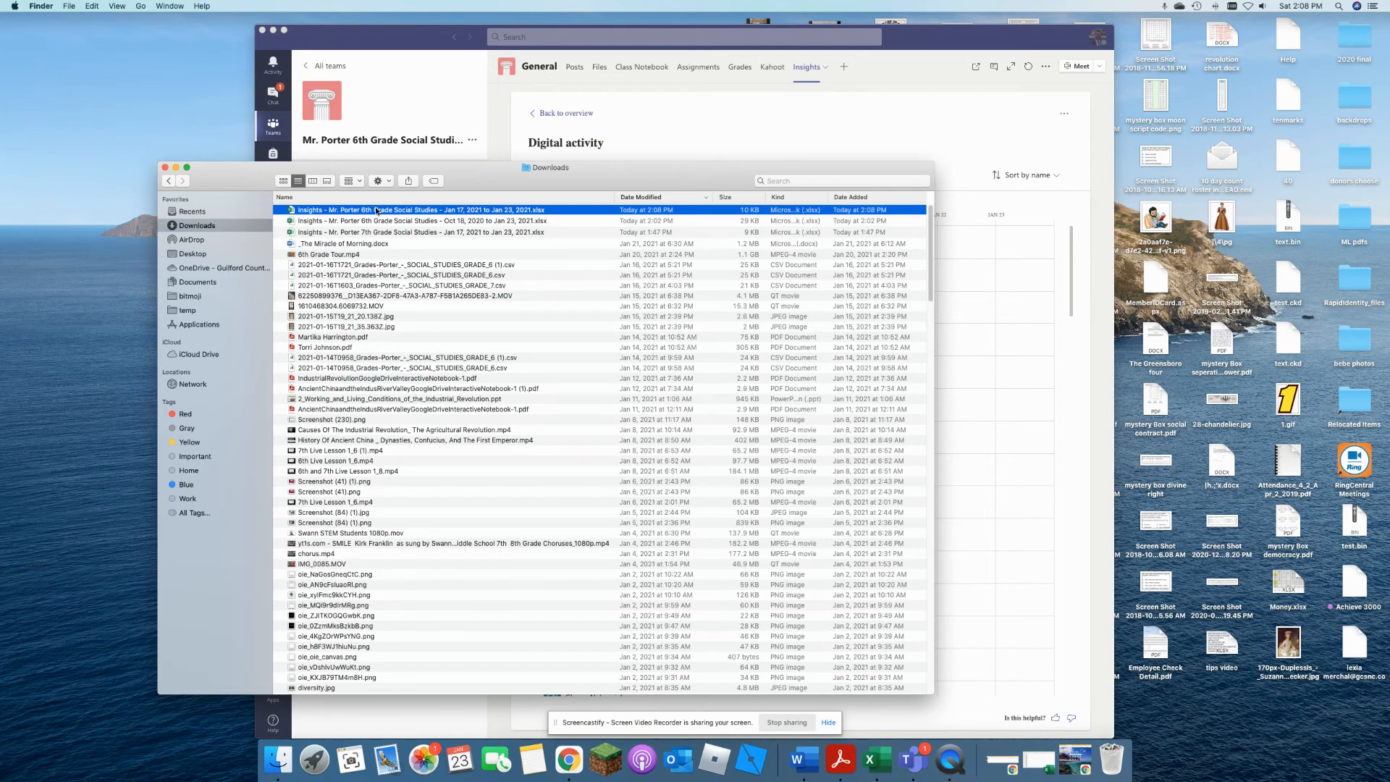
pyautogui.click(1035, 752)
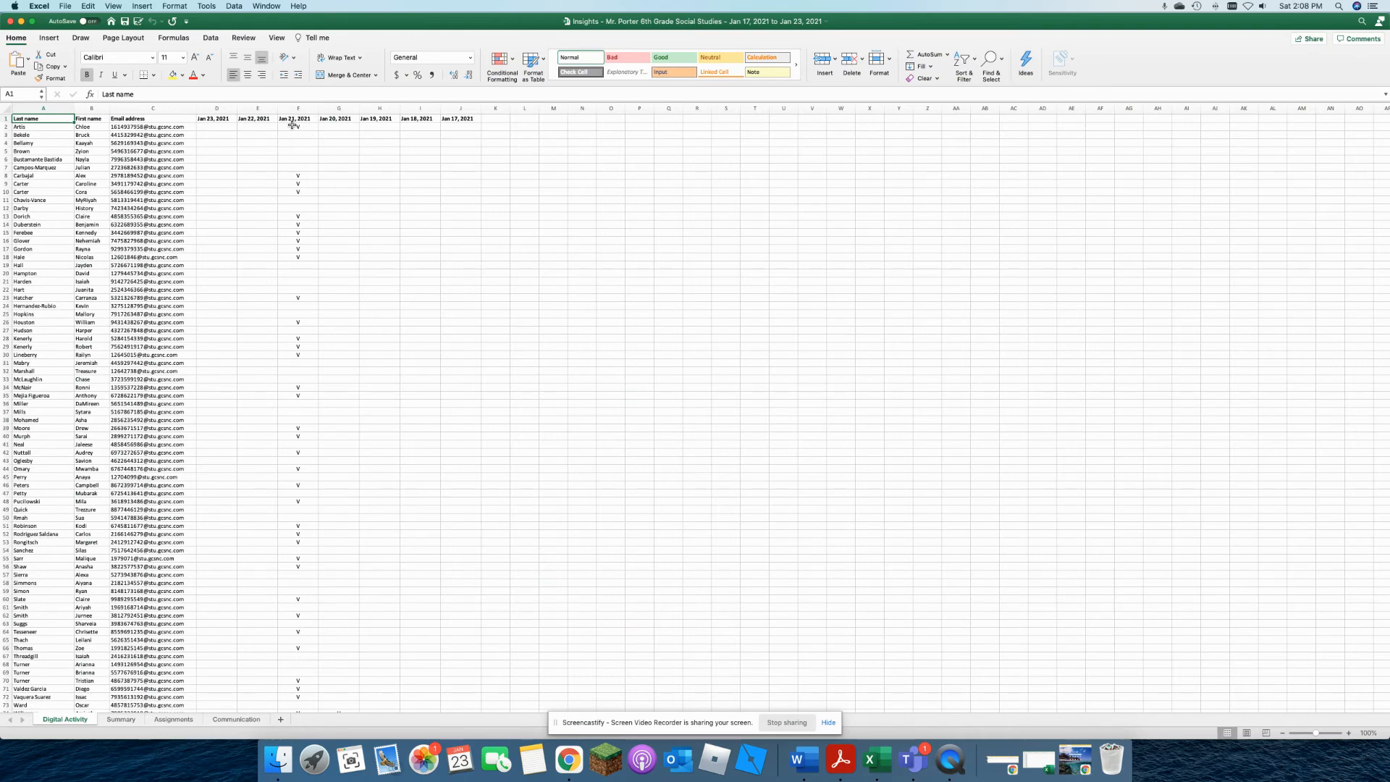
# Examine the date headers and the V activity marks under Jan 21 and Jan 20, 2021 on the Digital Activity sheet
pyautogui.moveTo(293, 125)
pyautogui.mouseDown()
pyautogui.moveTo(299, 665)
pyautogui.moveTo(298, 127)
pyautogui.mouseUp()
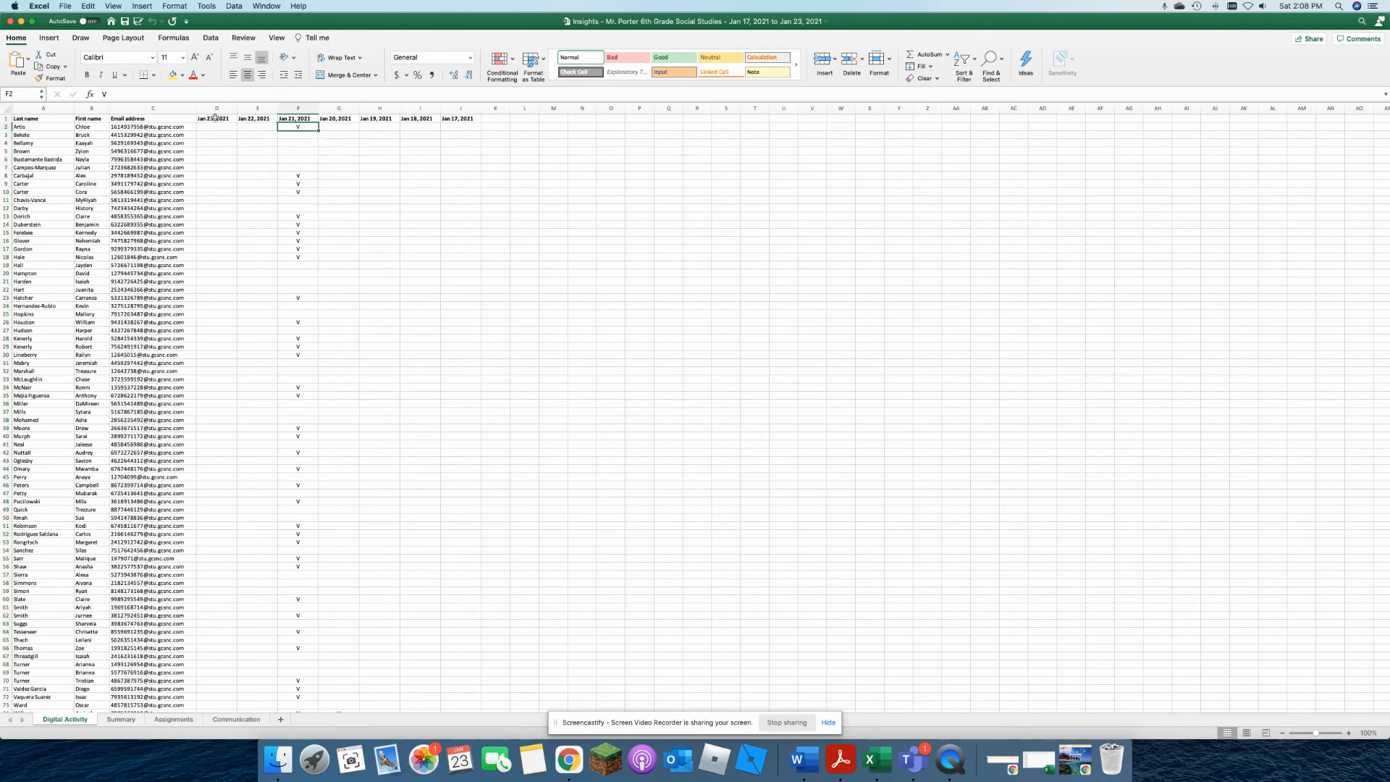
pyautogui.moveTo(210, 118); pyautogui.dragTo(460, 119)
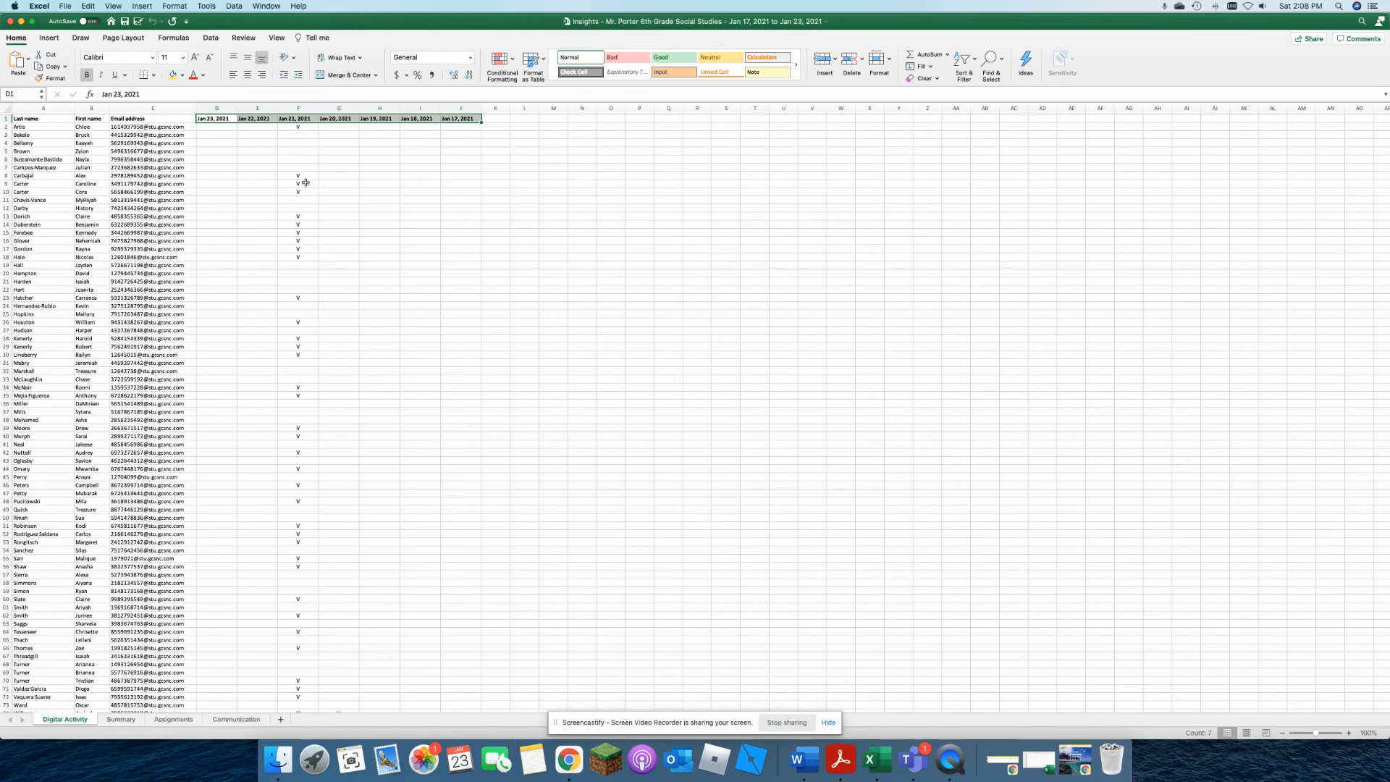
pyautogui.click(308, 181)
pyautogui.moveTo(297, 126); pyautogui.dragTo(288, 592)
pyautogui.scroll(-5, 332, 464)
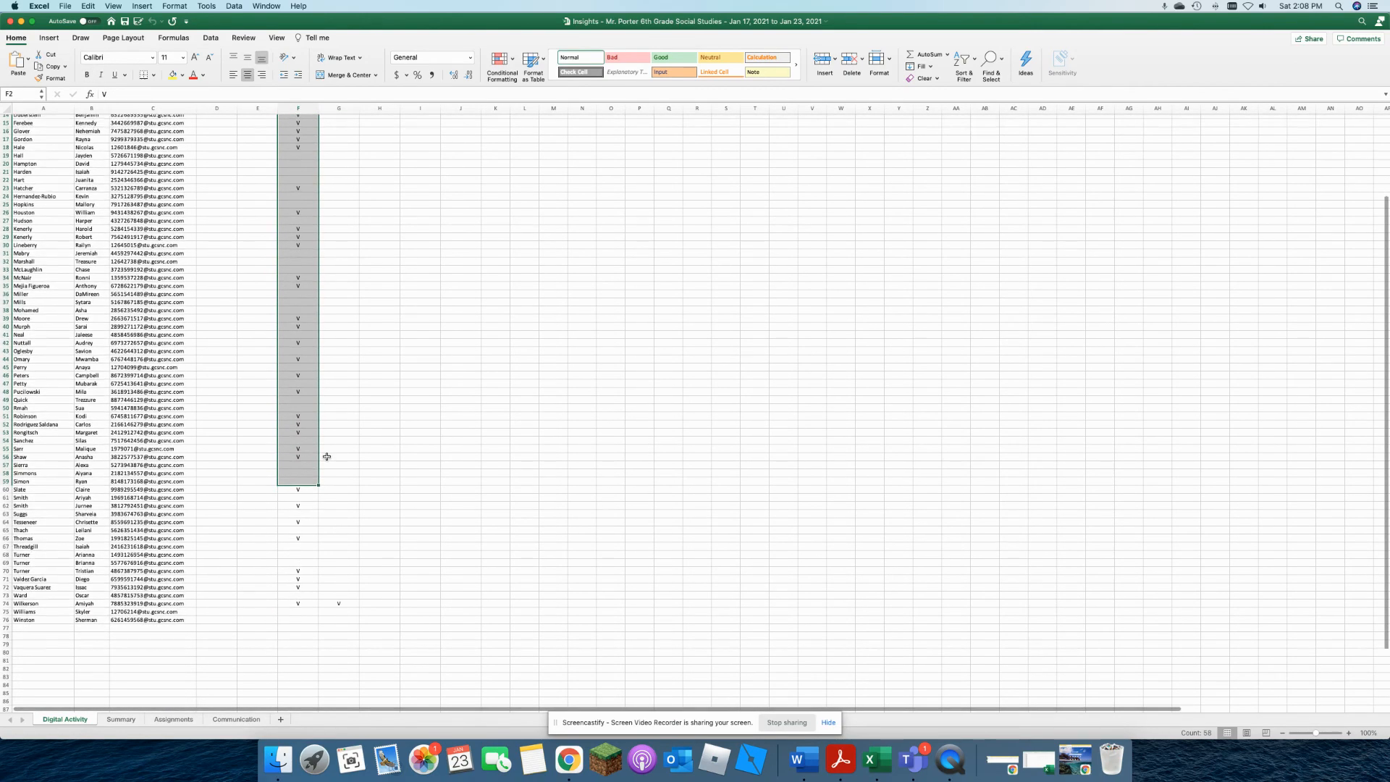
pyautogui.scroll(5, 327, 457)
pyautogui.click(294, 127)
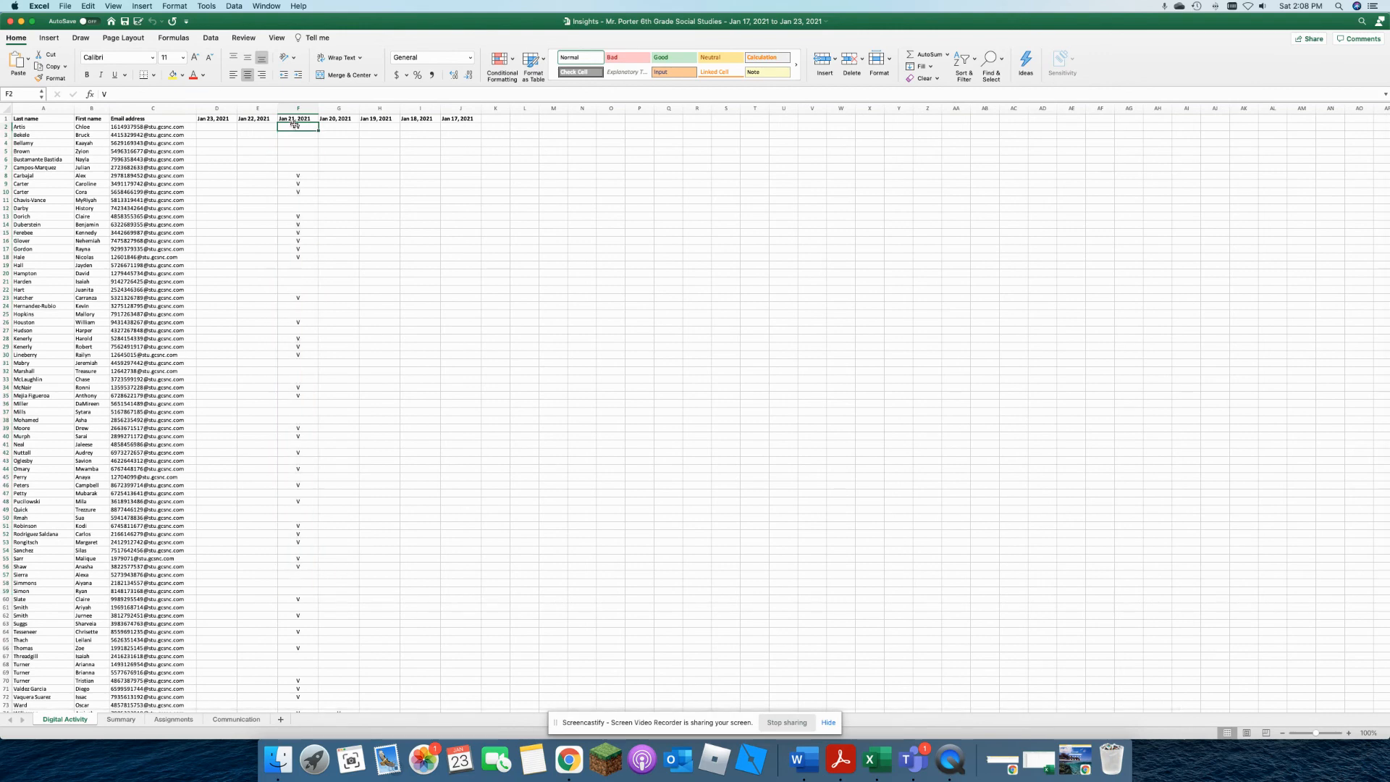
pyautogui.moveTo(297, 116); pyautogui.dragTo(297, 552)
pyautogui.scroll(-4, 293, 424)
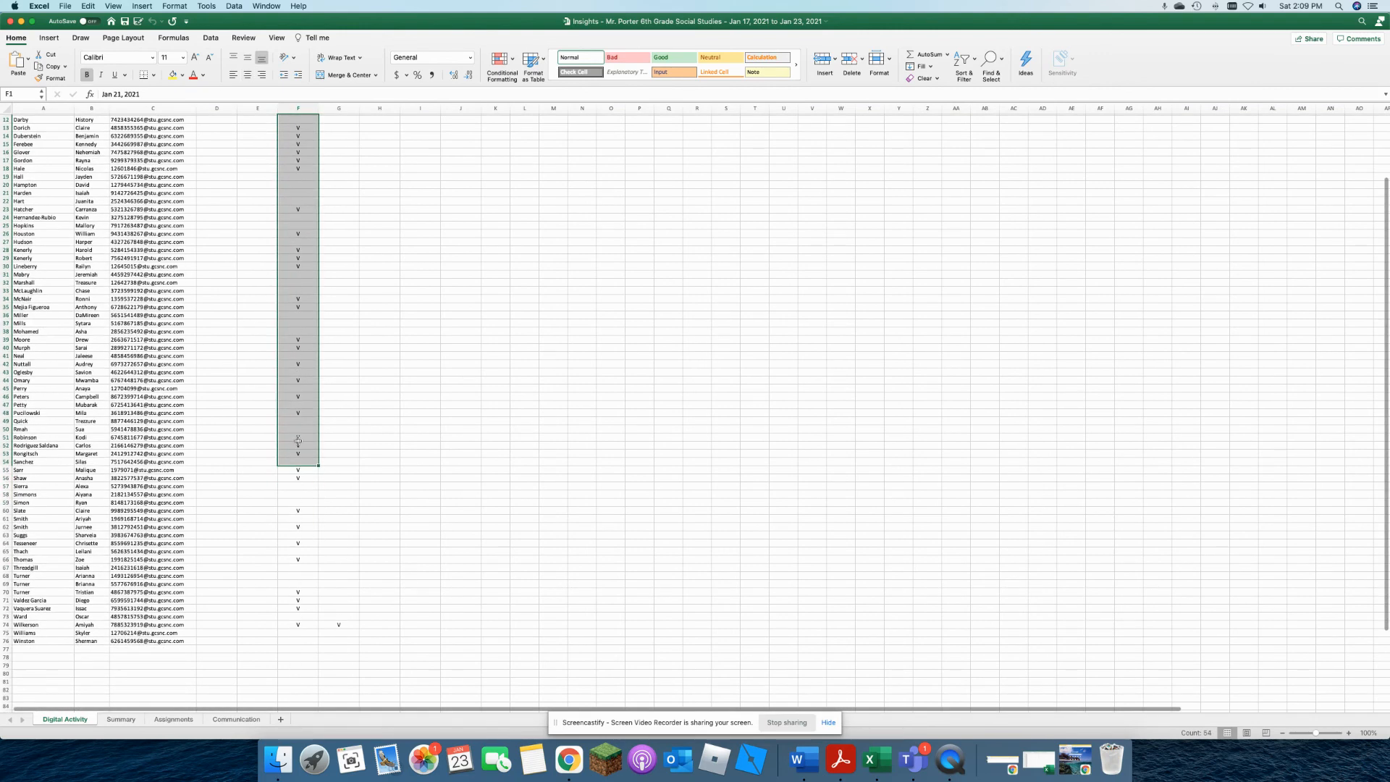
pyautogui.click(338, 625)
pyautogui.write('V')
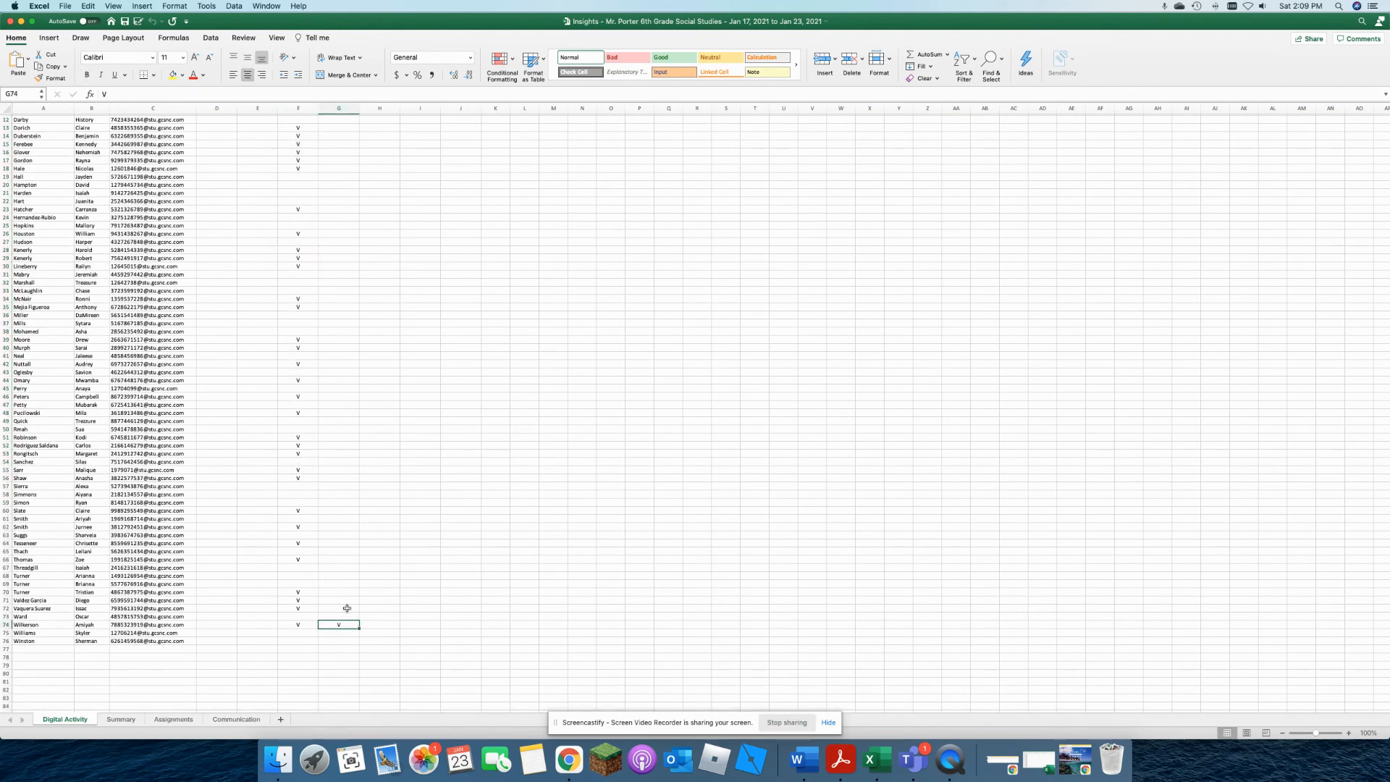
pyautogui.scroll(4, 264, 496)
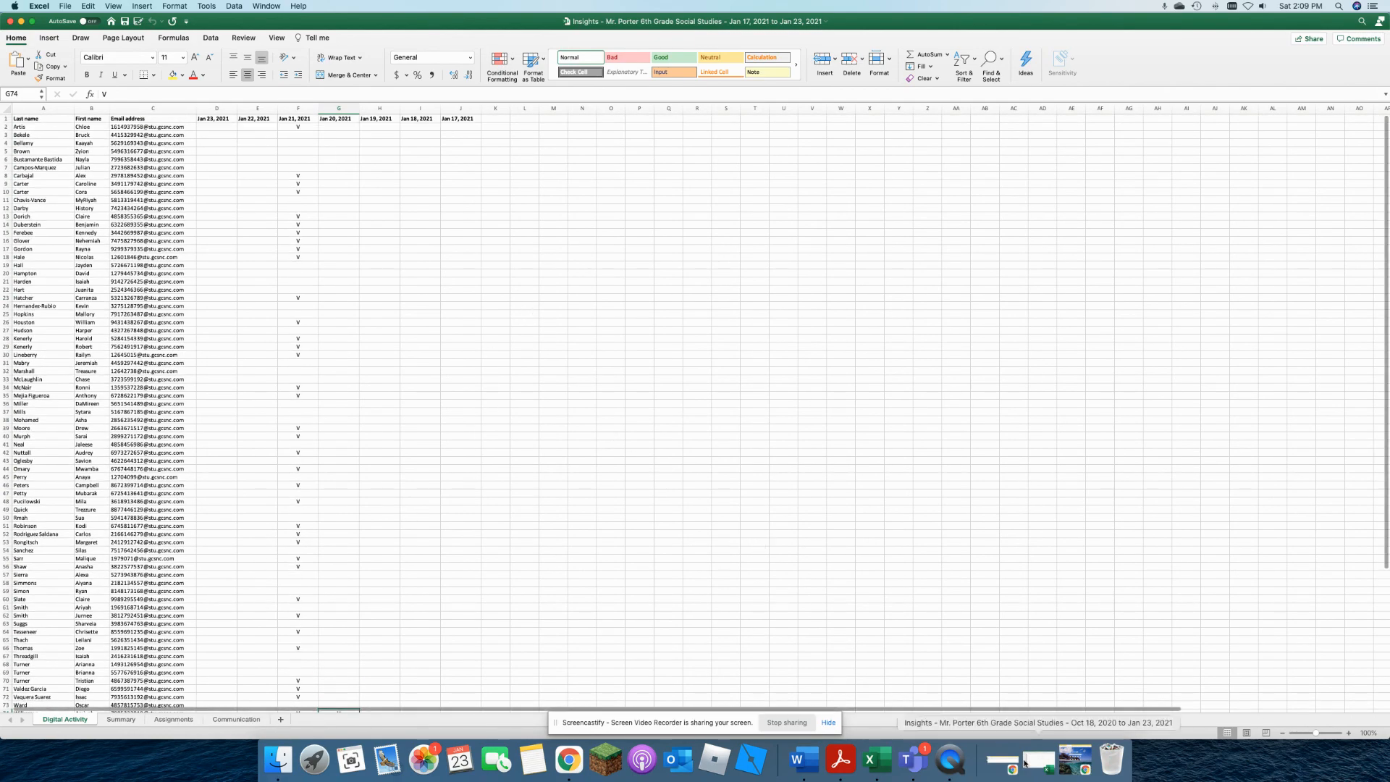
pyautogui.click(1075, 759)
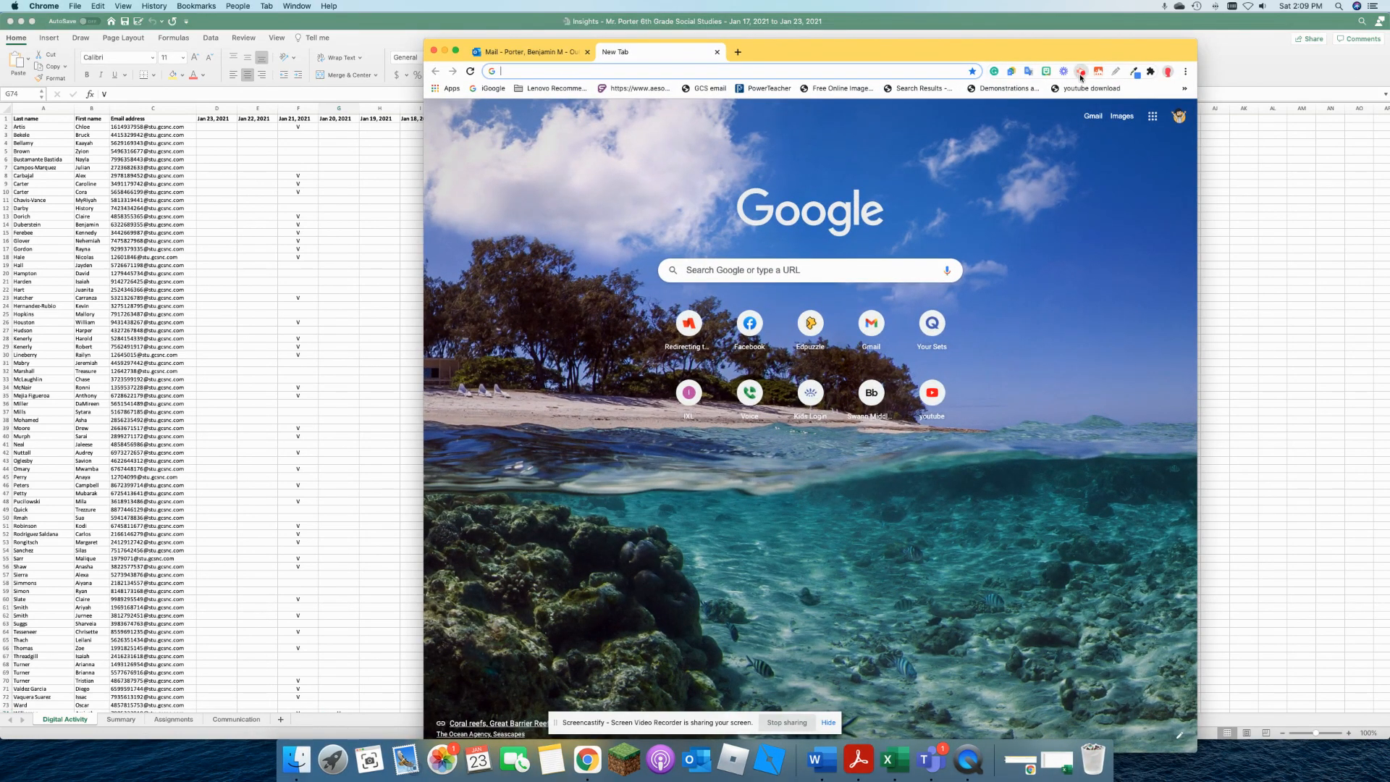
pyautogui.click(1081, 71)
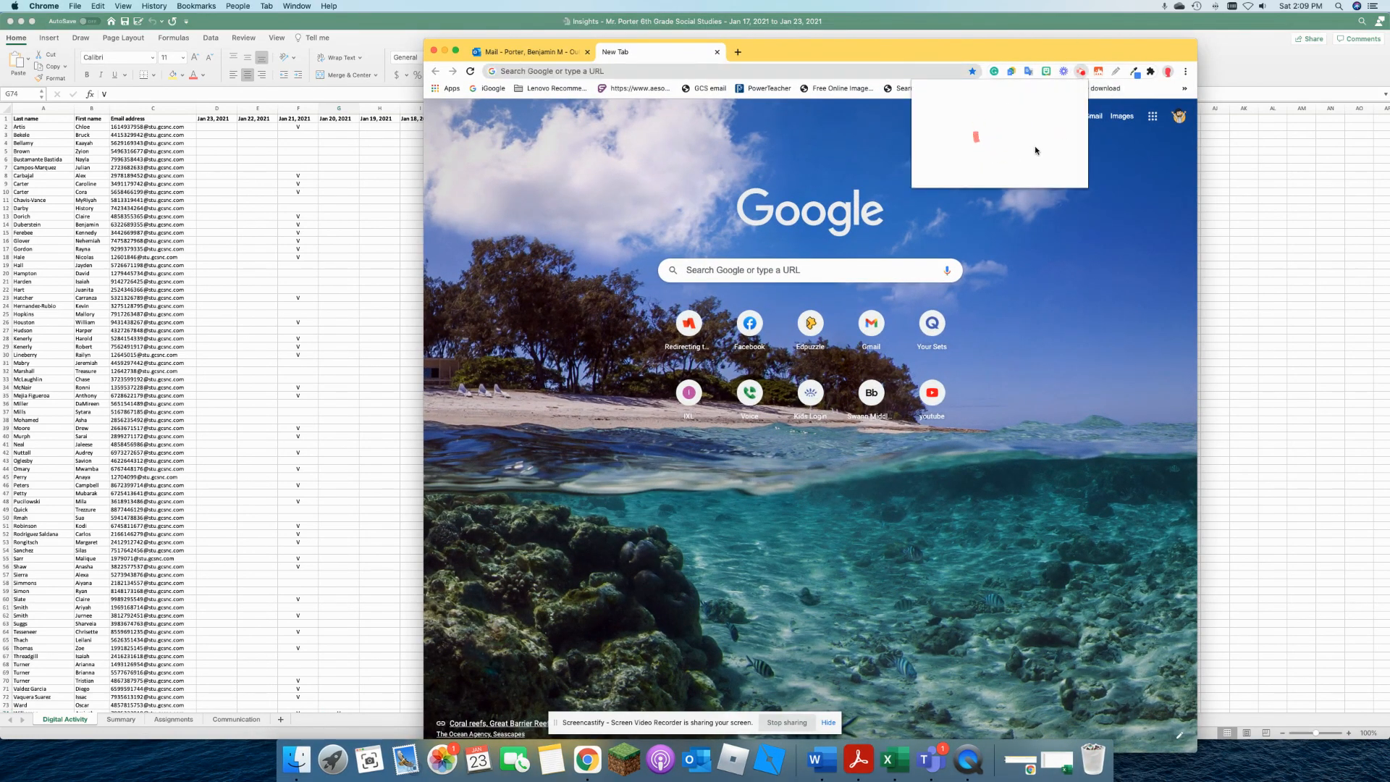